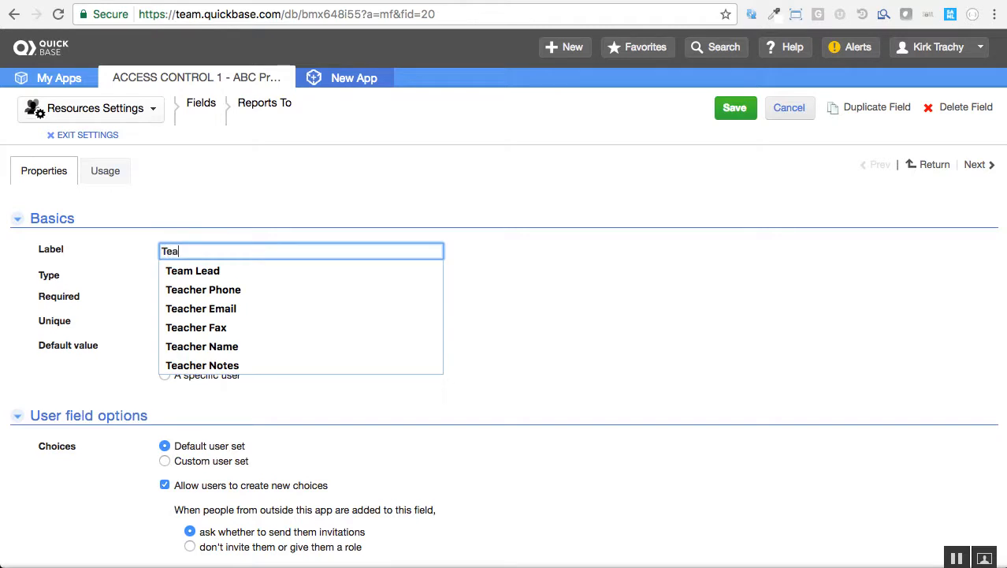
Rename the Reports To field in the Resources table as Team Lead and save it.
text(m Lead)
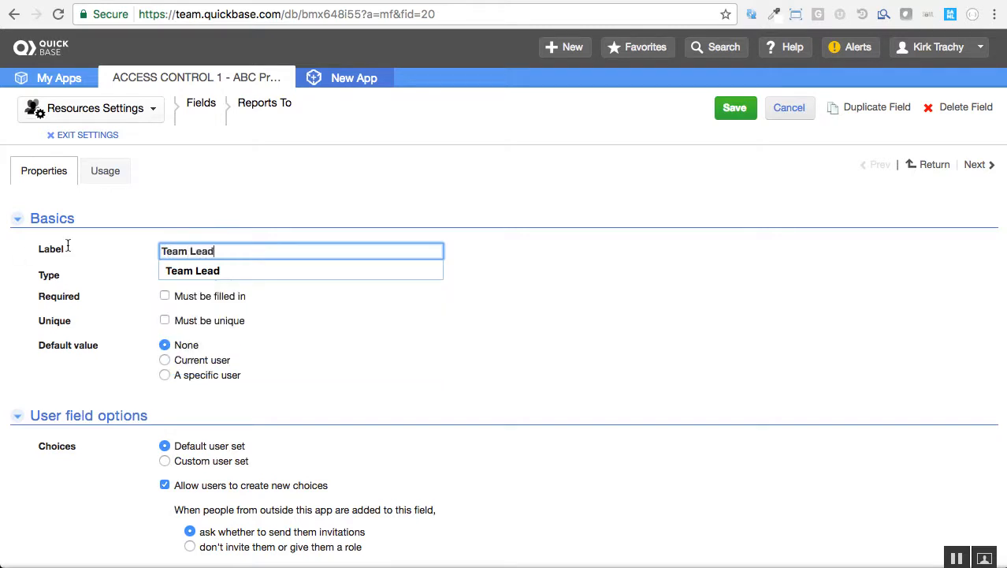
click(731, 118)
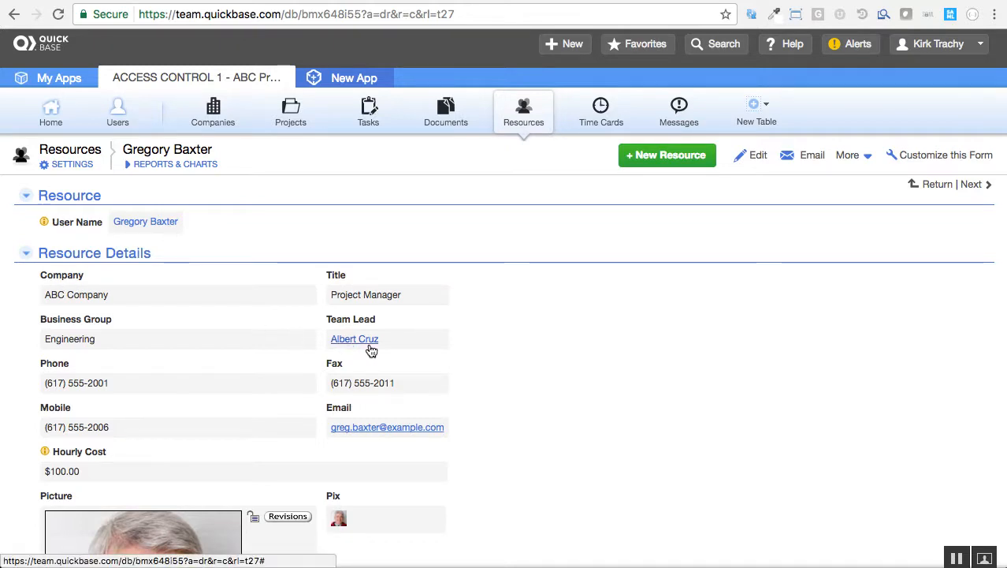
Set the open resource record's Team Lead to the signed-in user and save the record.
click(755, 155)
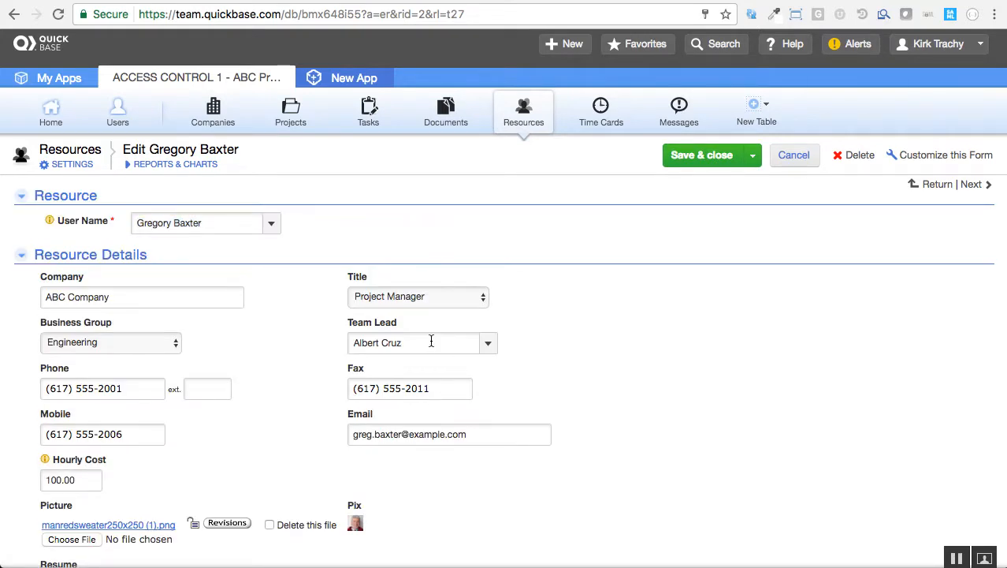
click(432, 342)
click(488, 342)
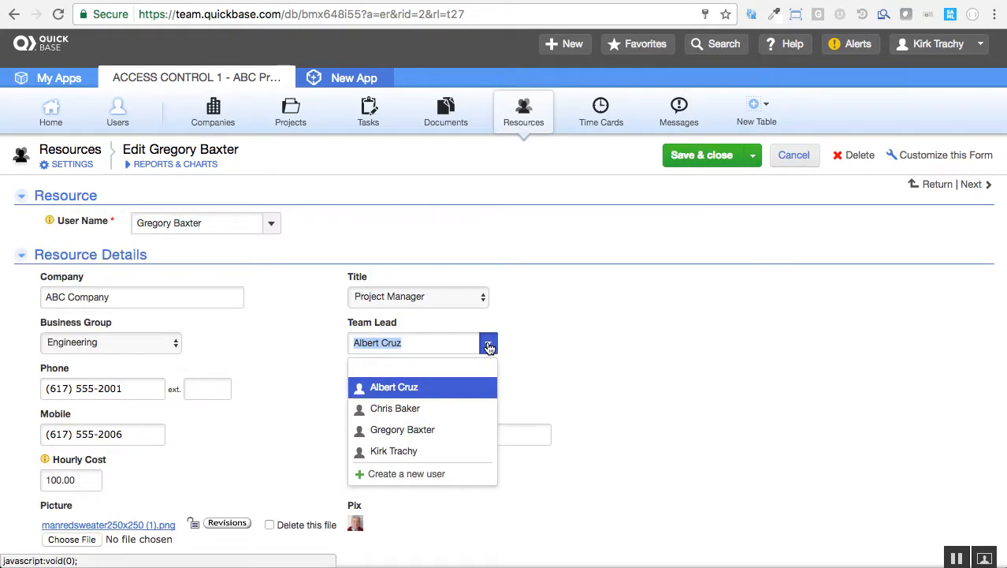
click(402, 450)
click(676, 373)
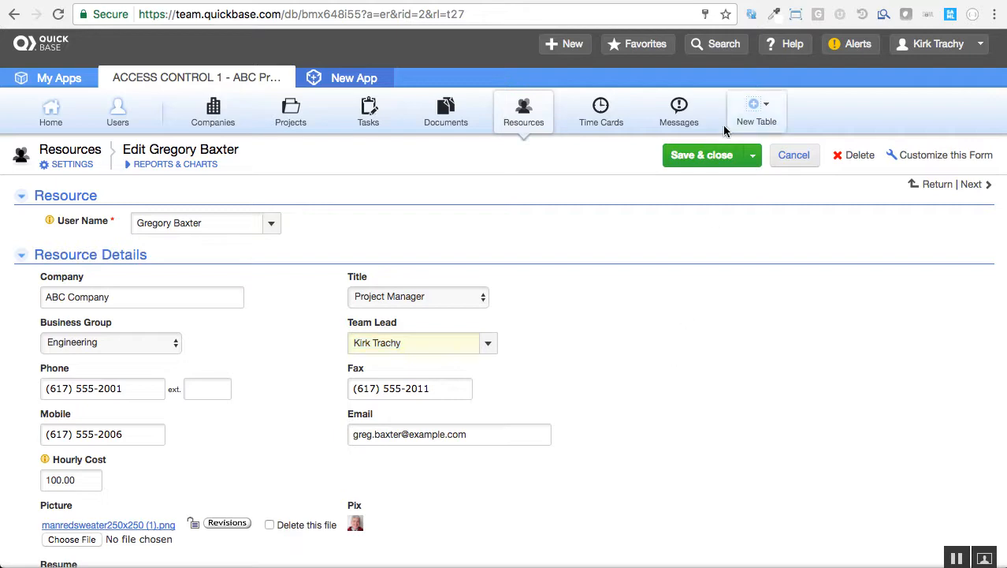
click(688, 158)
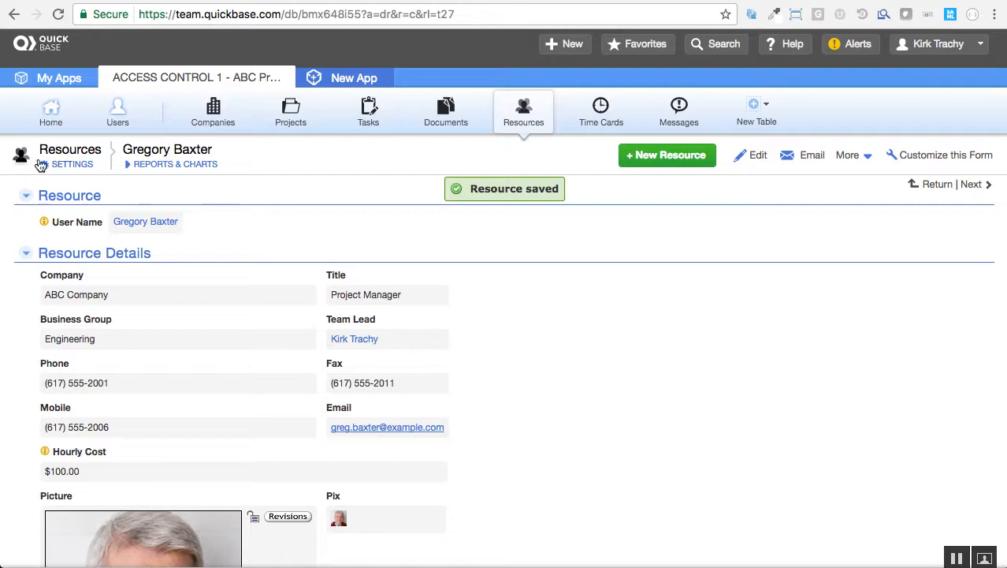
In the Resources-to-Projects relationship, rename the Reports To lookup field as Team Lead, save it and exit the settings.
click(77, 165)
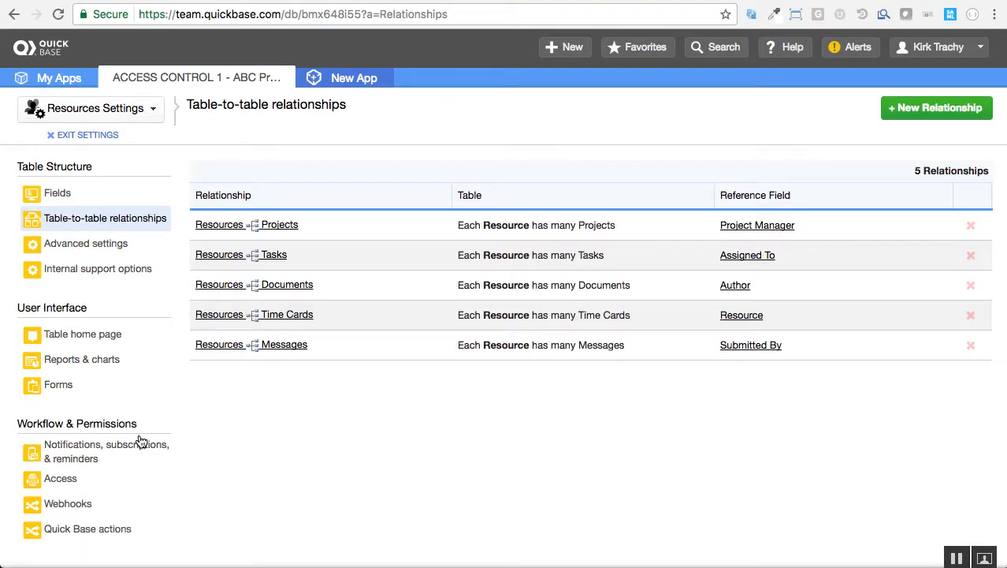
mouse_move(204, 233)
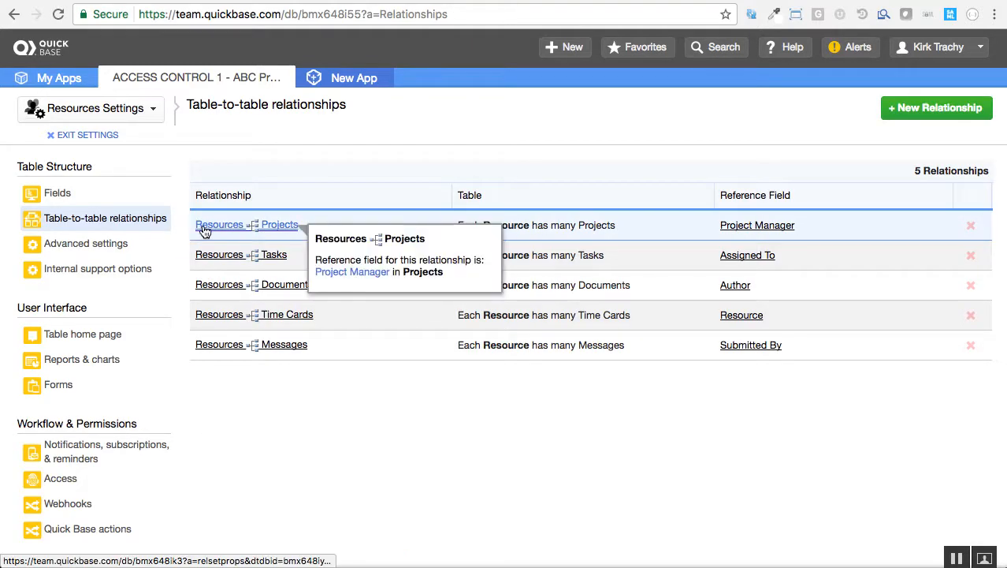
click(280, 226)
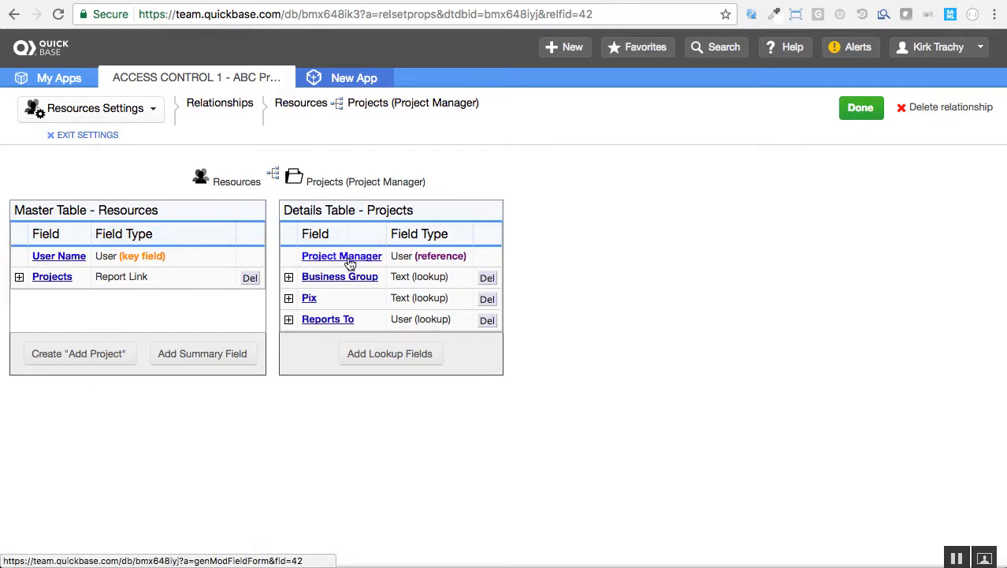
click(324, 322)
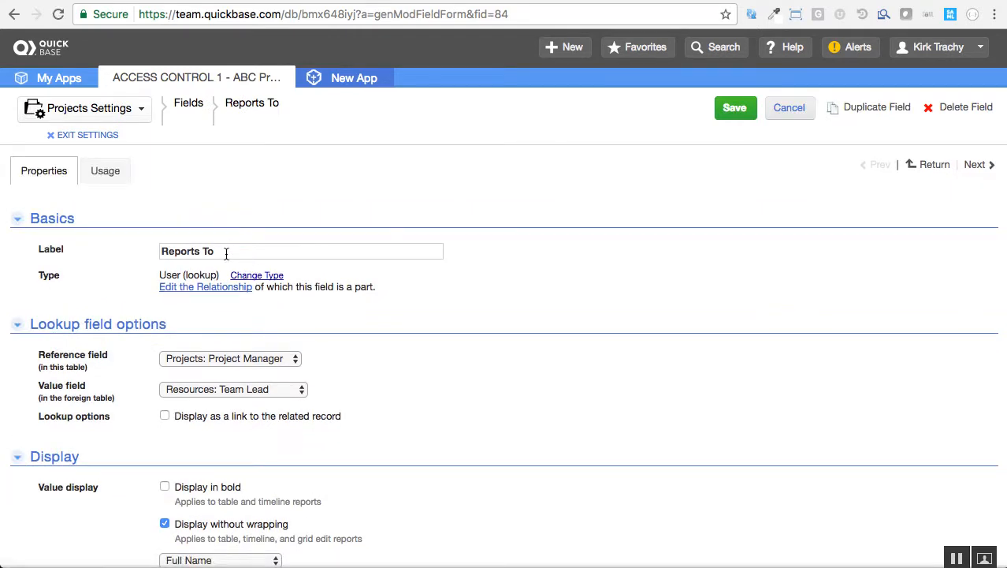
drag(227, 251, 114, 253)
text(Team Lead)
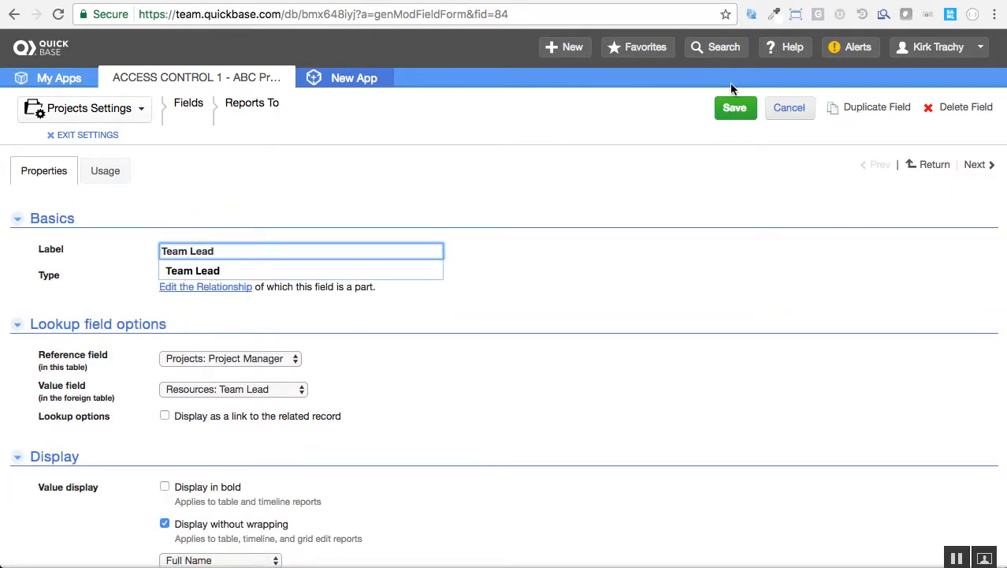
click(741, 115)
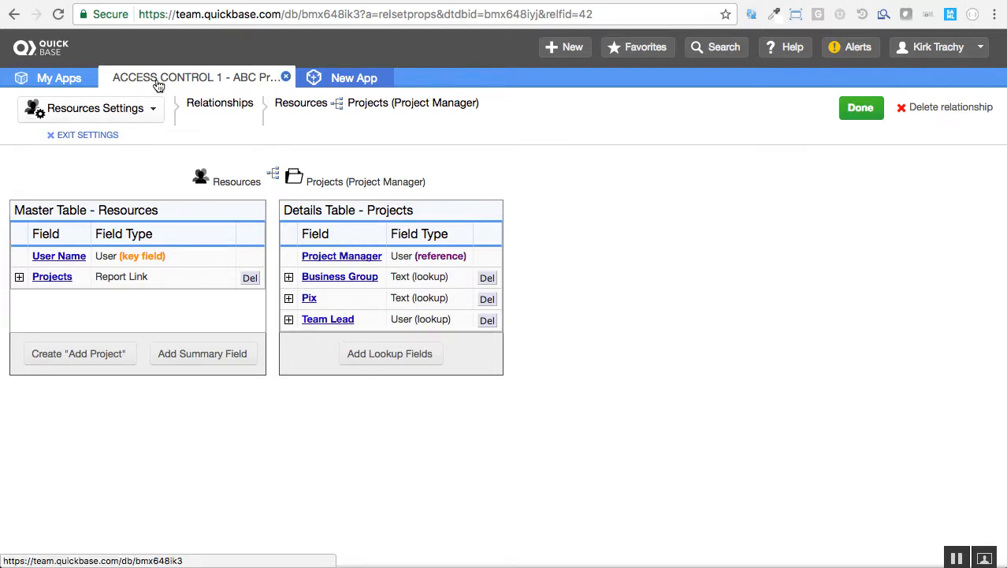
click(860, 107)
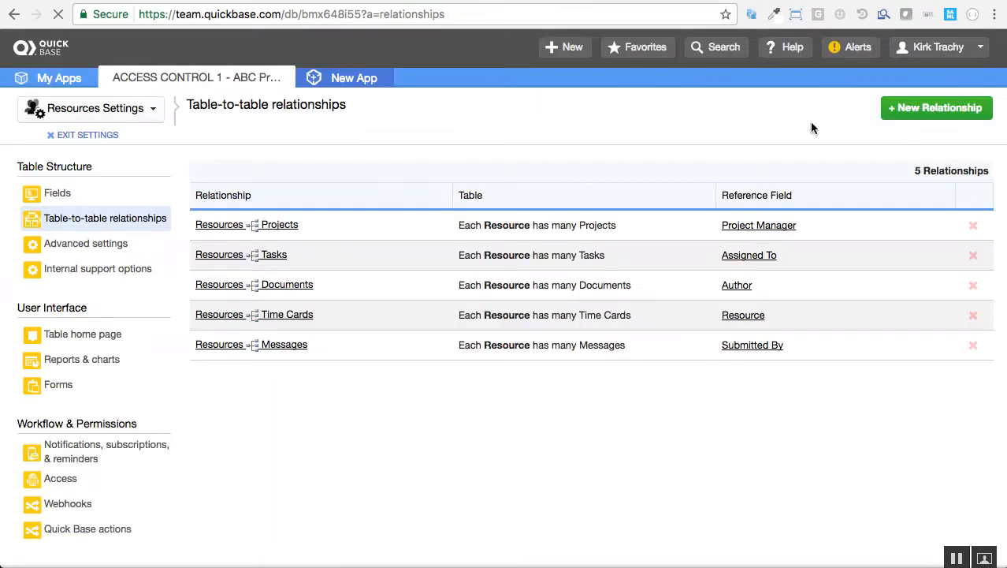
click(86, 135)
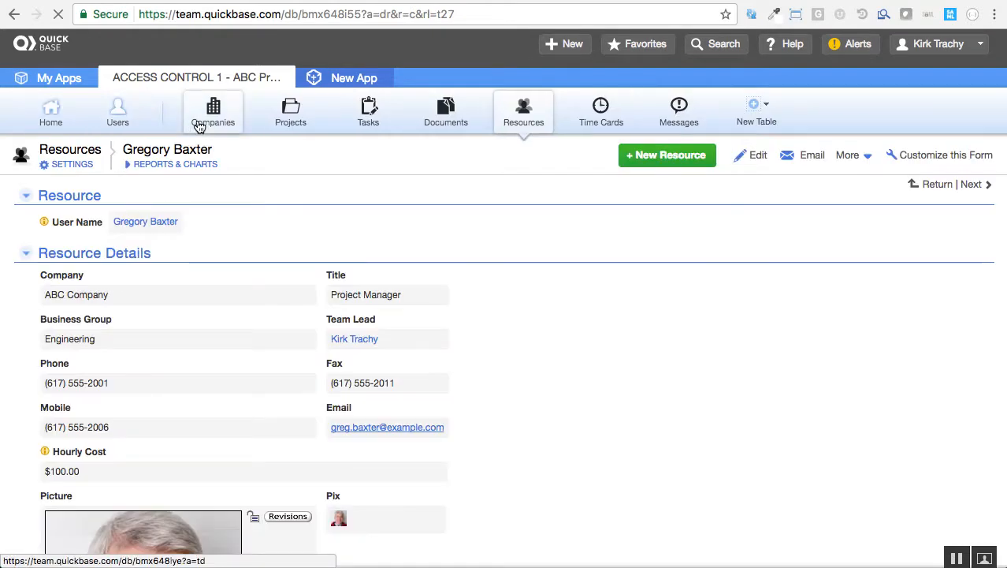
Assign the resource whose team lead was just changed as Project Manager of the Customer Service System Update project and save it.
click(292, 117)
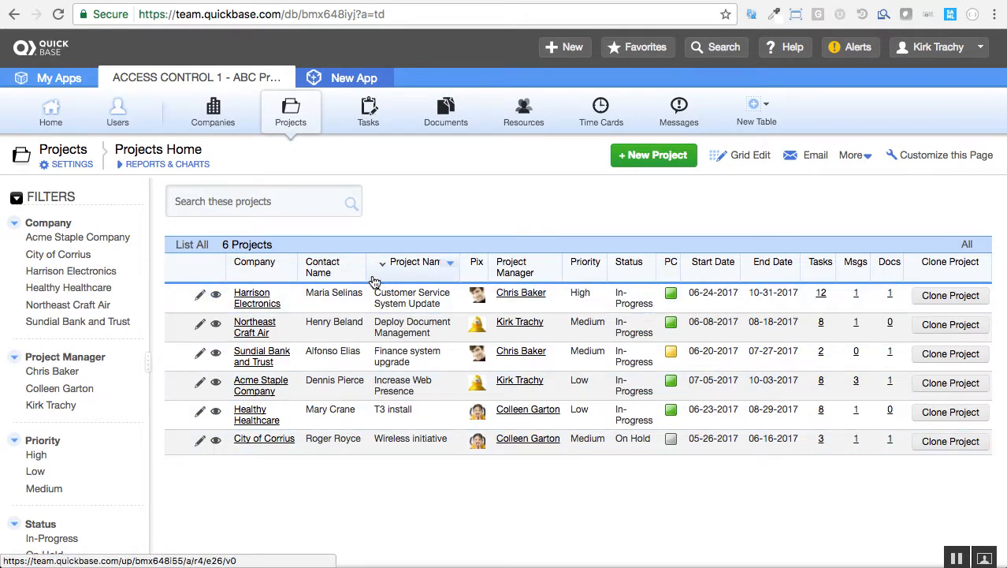
click(201, 297)
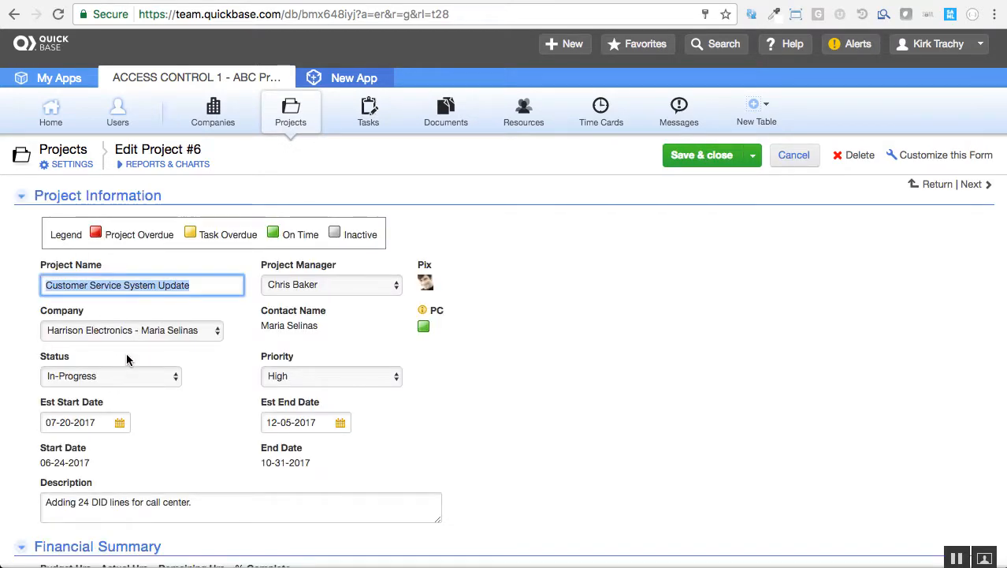
click(329, 287)
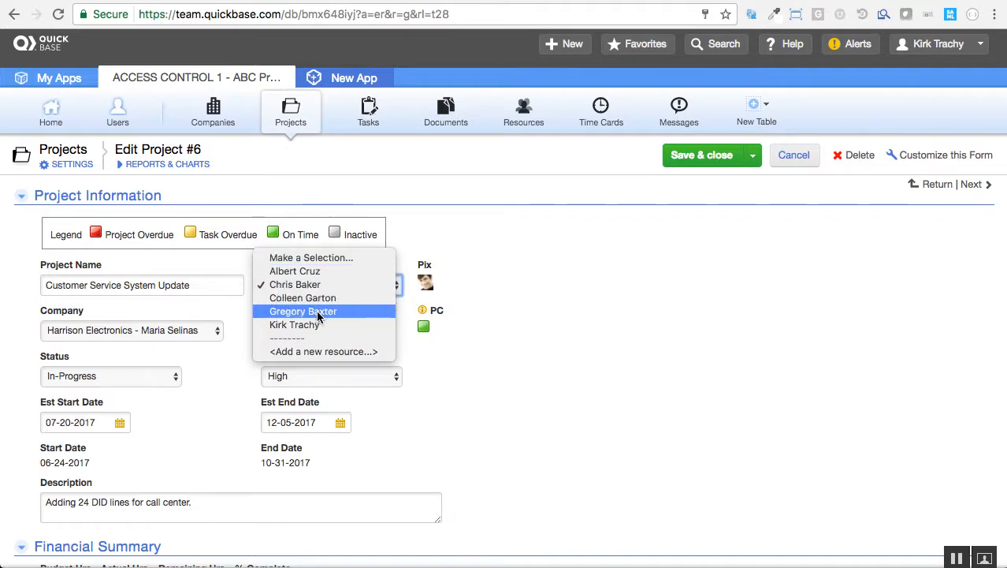
click(656, 197)
text(g)
click(681, 157)
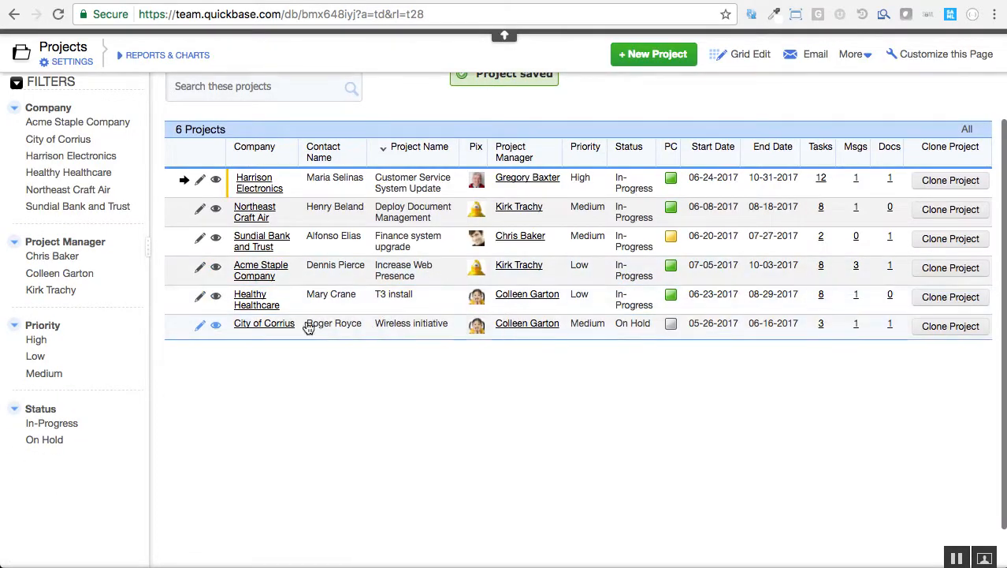
Add the Team Lead field after Pix on the Project form, starting from the Customer Service System Update record.
click(215, 181)
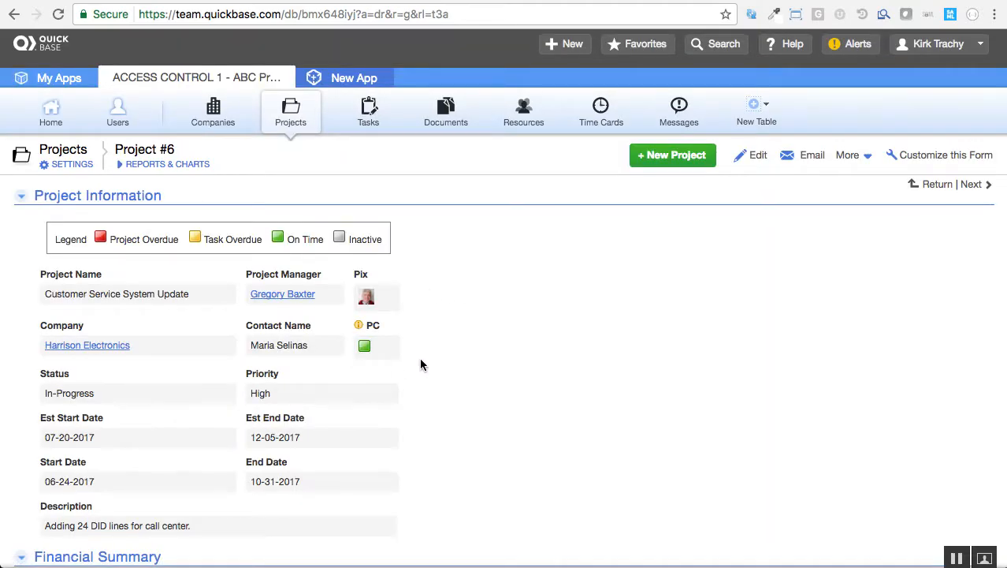
right_click(370, 276)
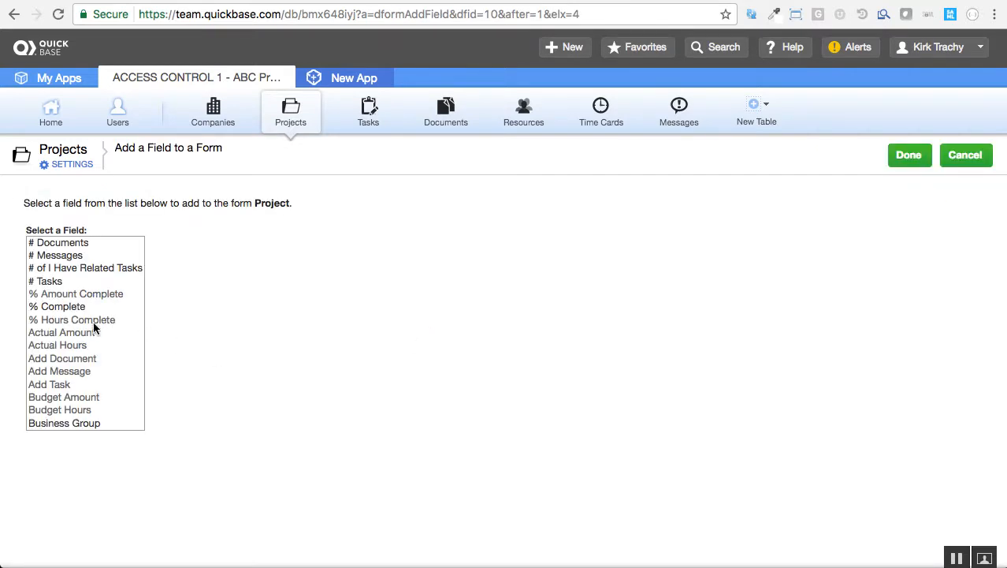
scroll(91, 347, down, 10)
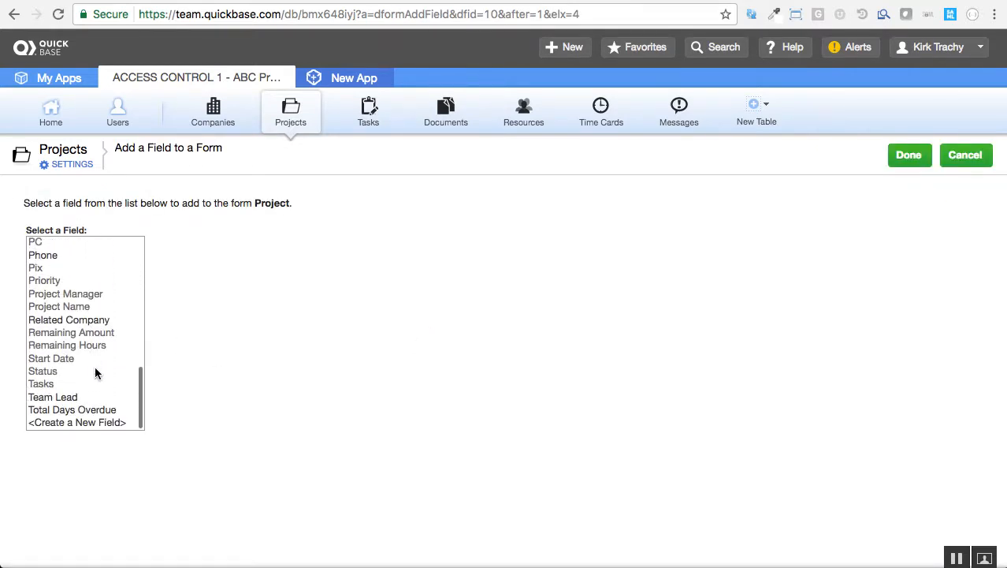
click(67, 398)
click(899, 155)
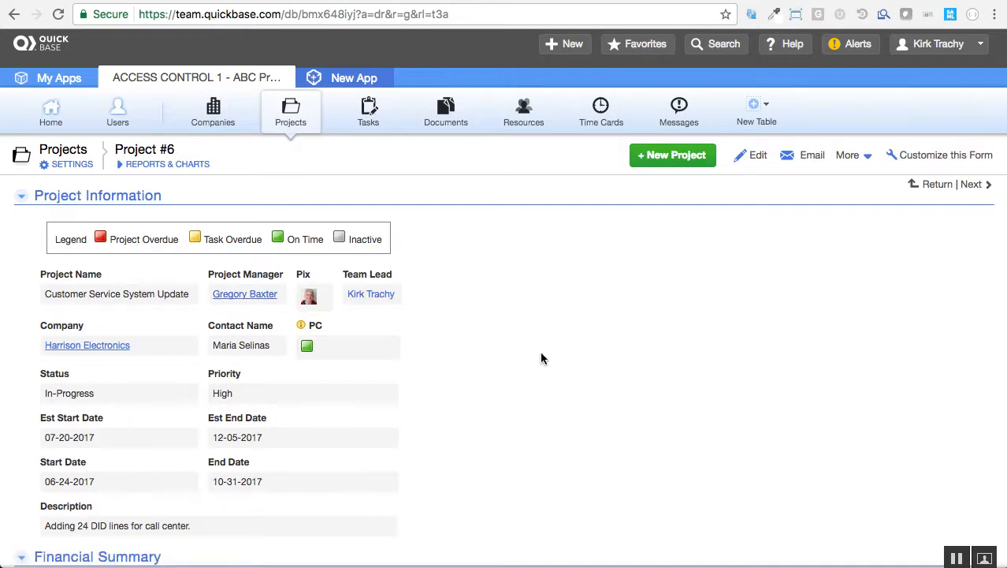
Create a new Formula - Checkbox field labelled Access and place it after Team Lead on the Project form.
right_click(381, 273)
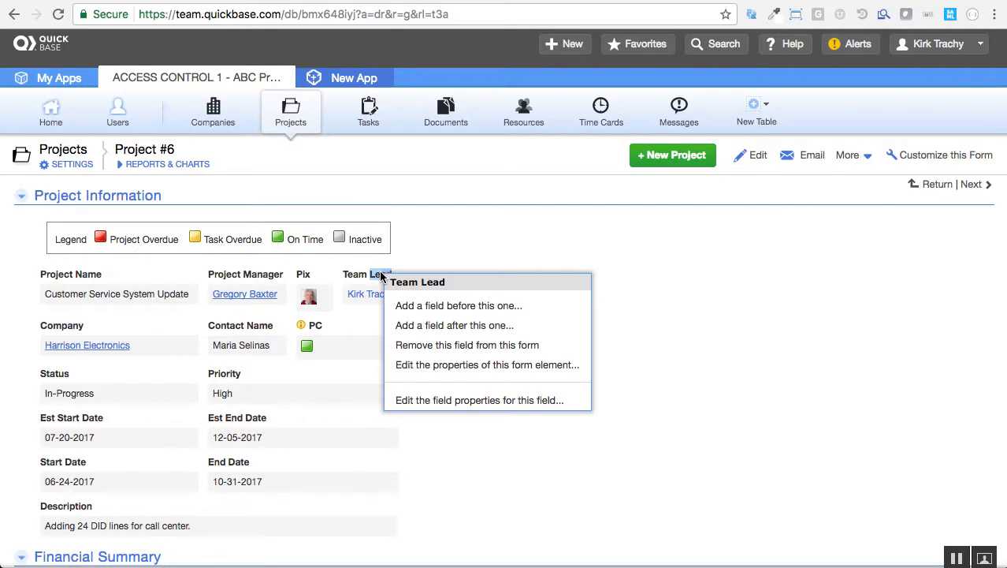
click(442, 331)
scroll(54, 400, down, 10)
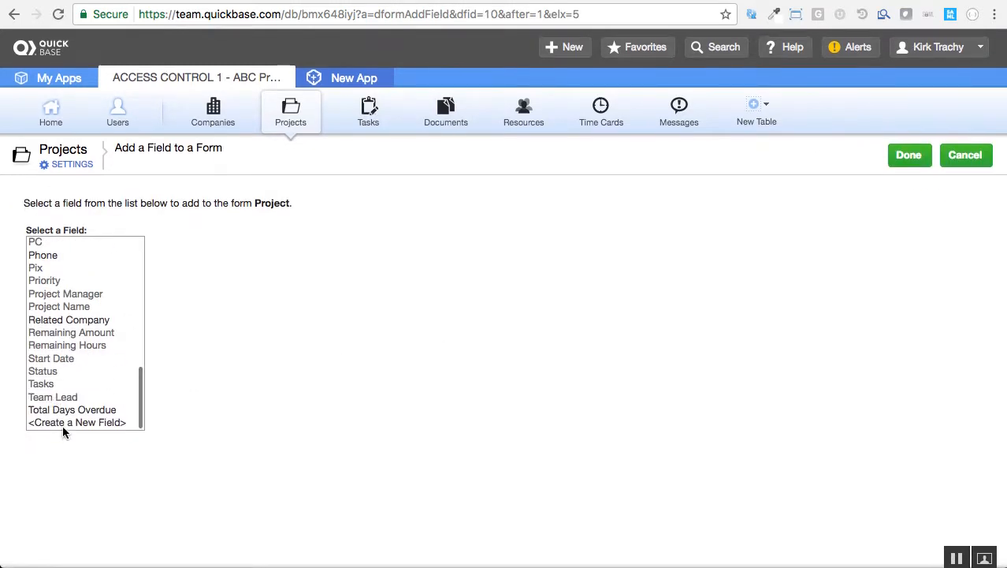
click(65, 423)
click(216, 341)
click(191, 267)
text(Access)
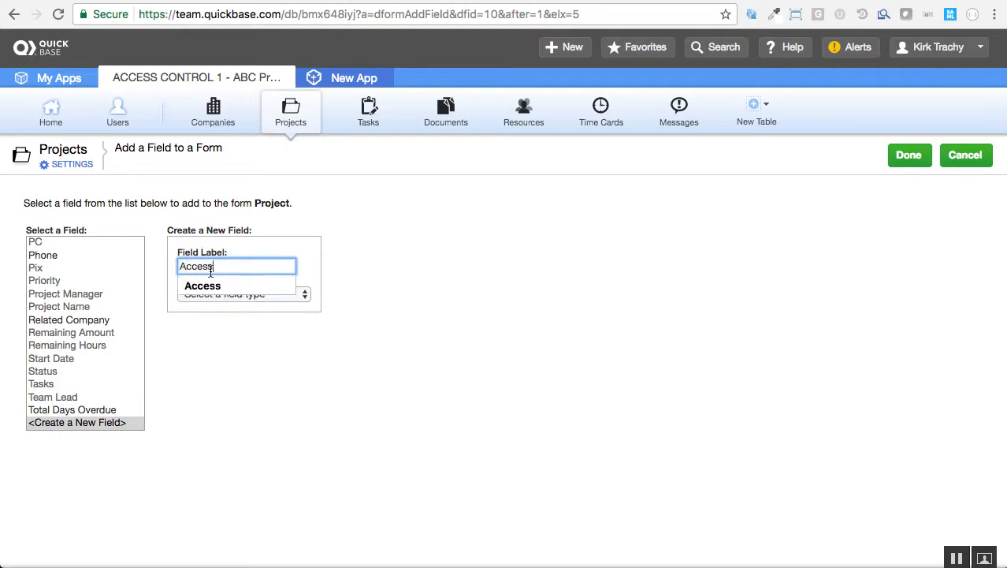
click(280, 364)
click(280, 292)
scroll(268, 458, down, 5)
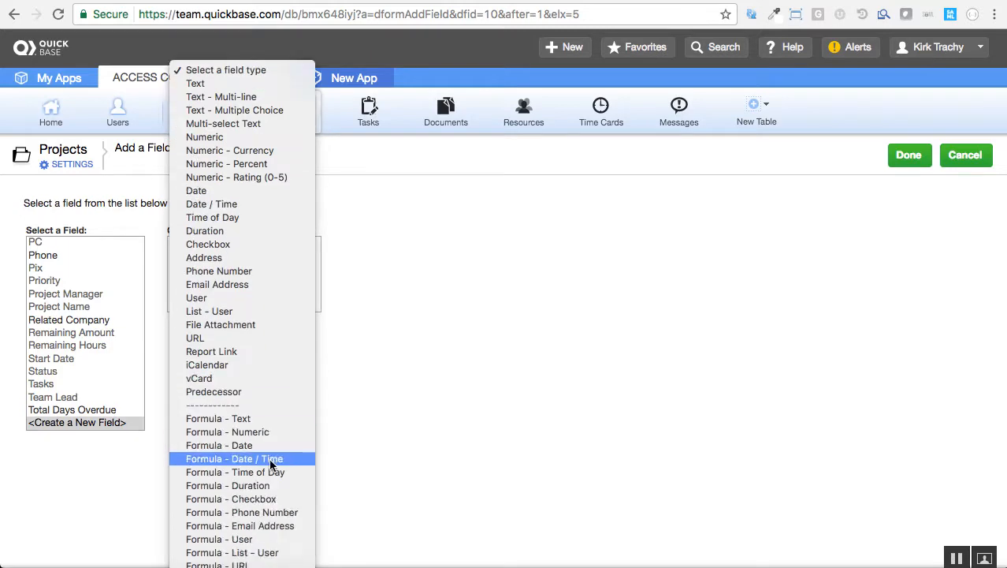
click(254, 499)
click(909, 154)
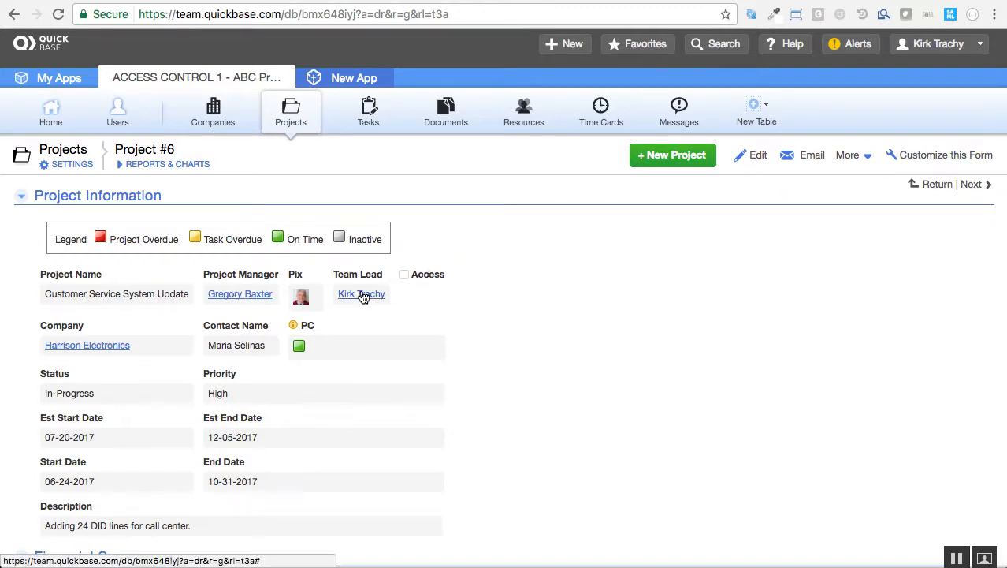
Insert the [Project Manager] and [Team Lead] field references into the formula of the Access field.
click(423, 274)
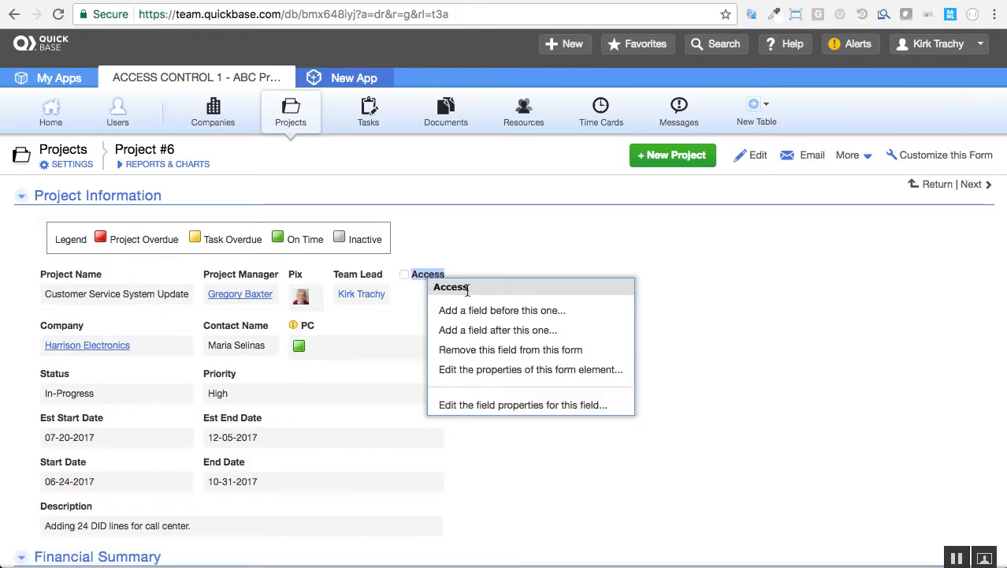
click(495, 408)
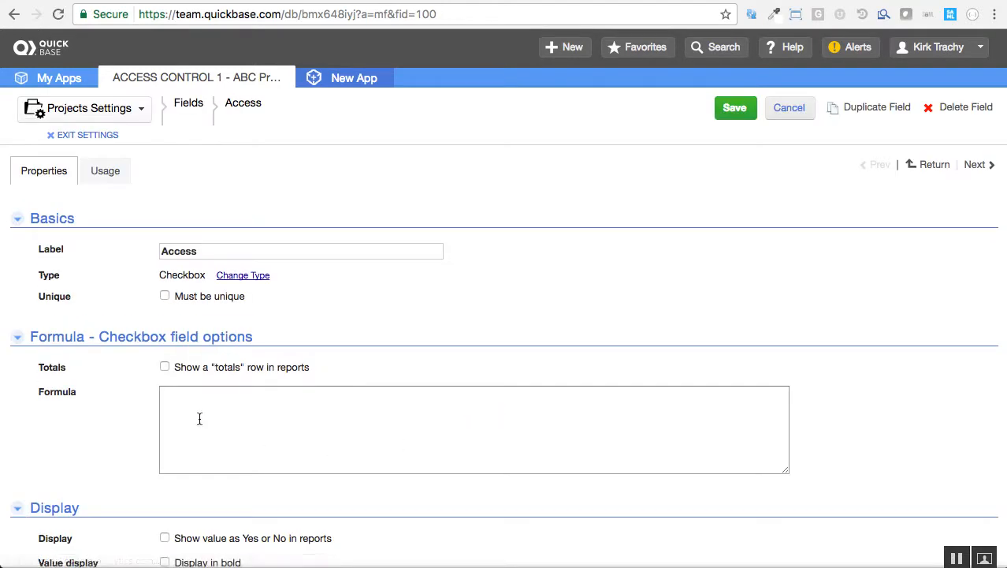
click(176, 403)
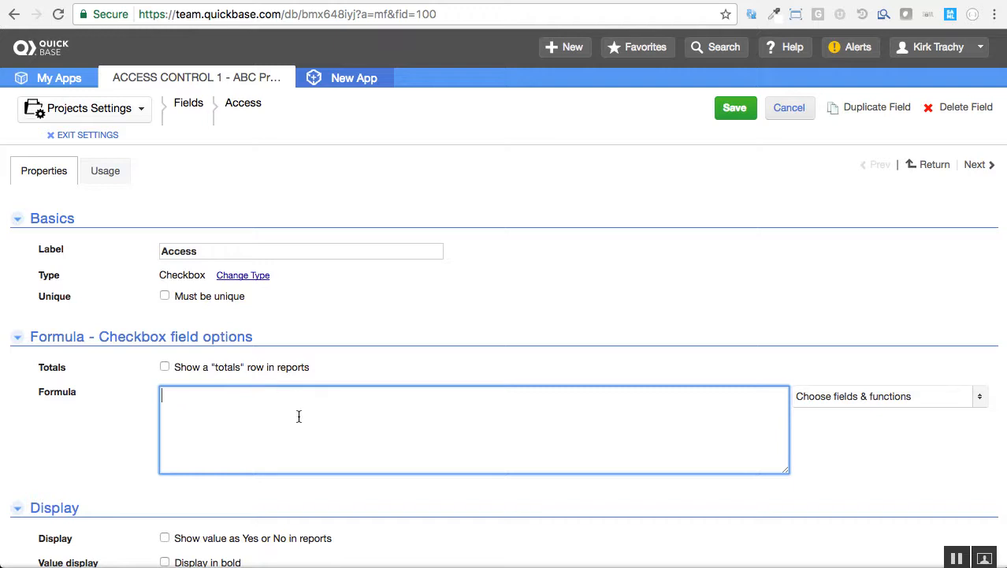
click(980, 399)
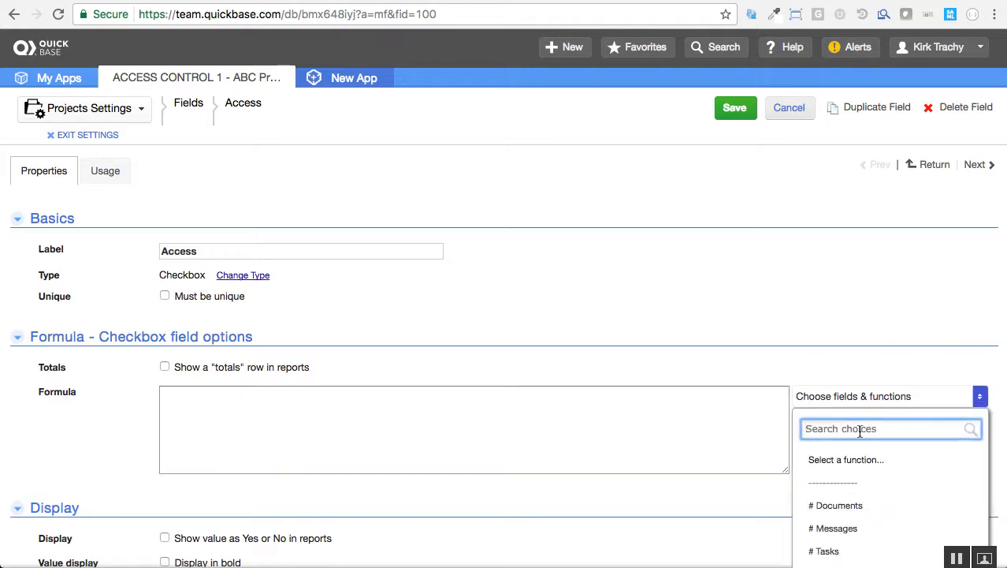
text(projec)
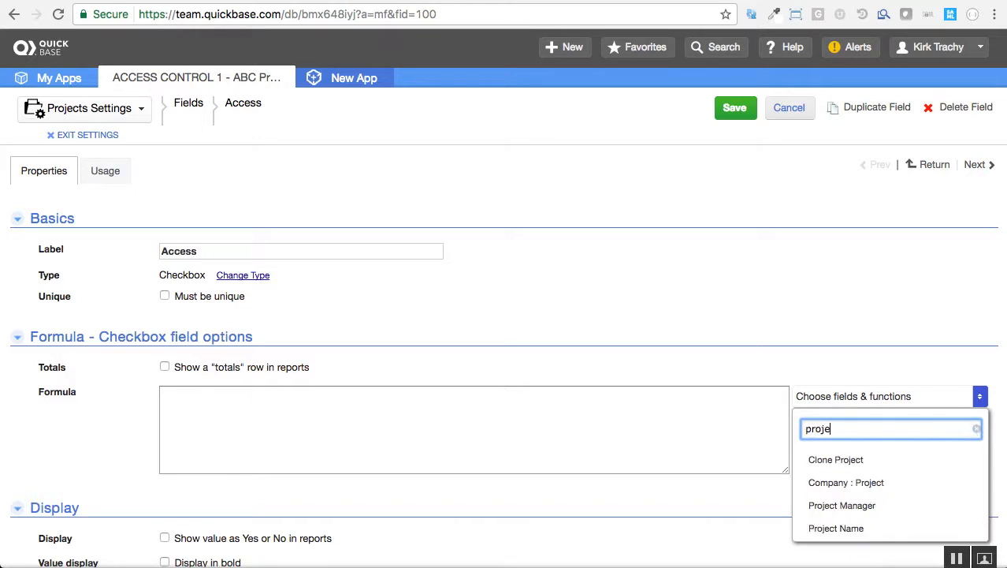
click(858, 507)
click(980, 400)
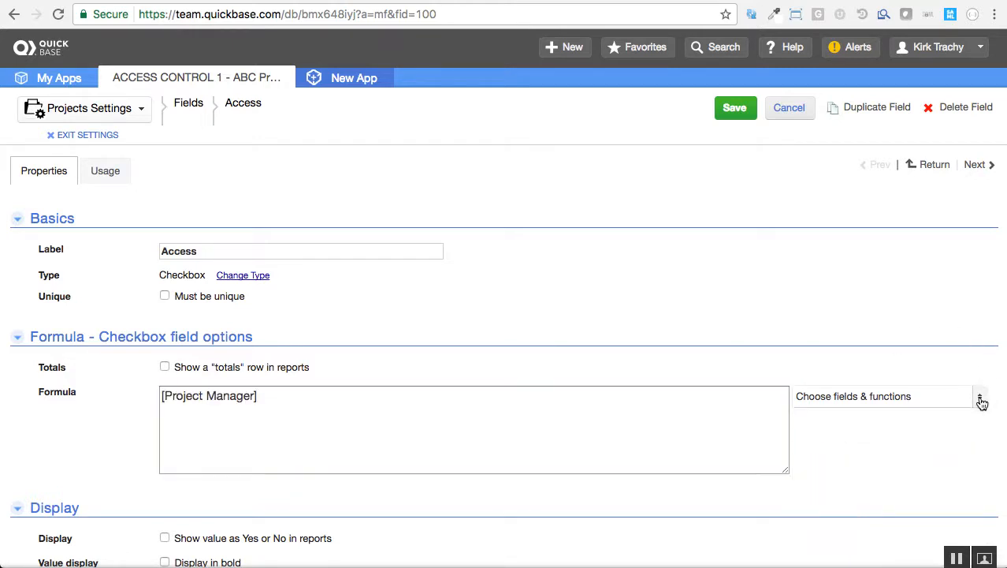
text(tea)
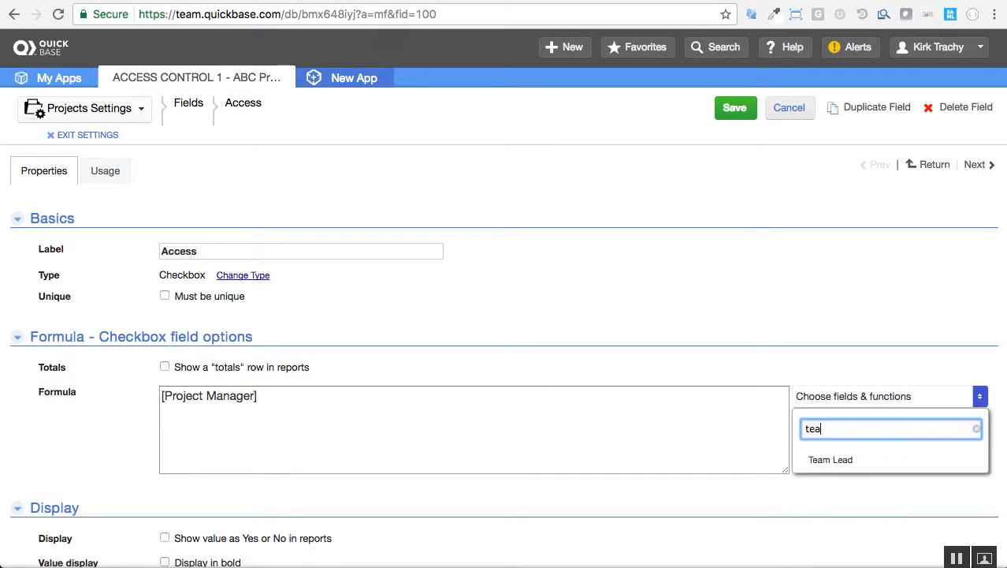
click(844, 460)
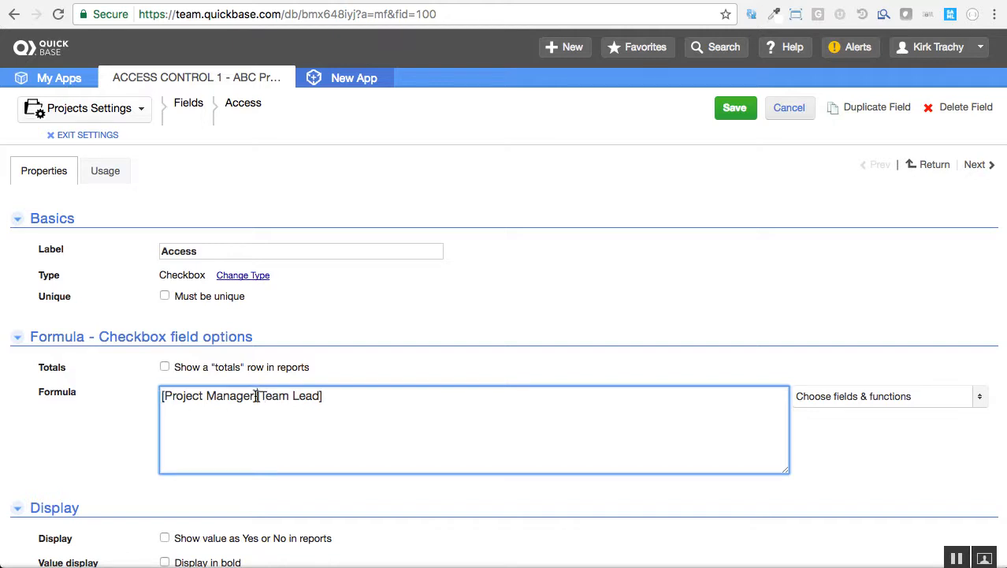
Complete the Access formula as [Project Manager]=User() OR [Team Lead]=User() and save the field.
text(=User())
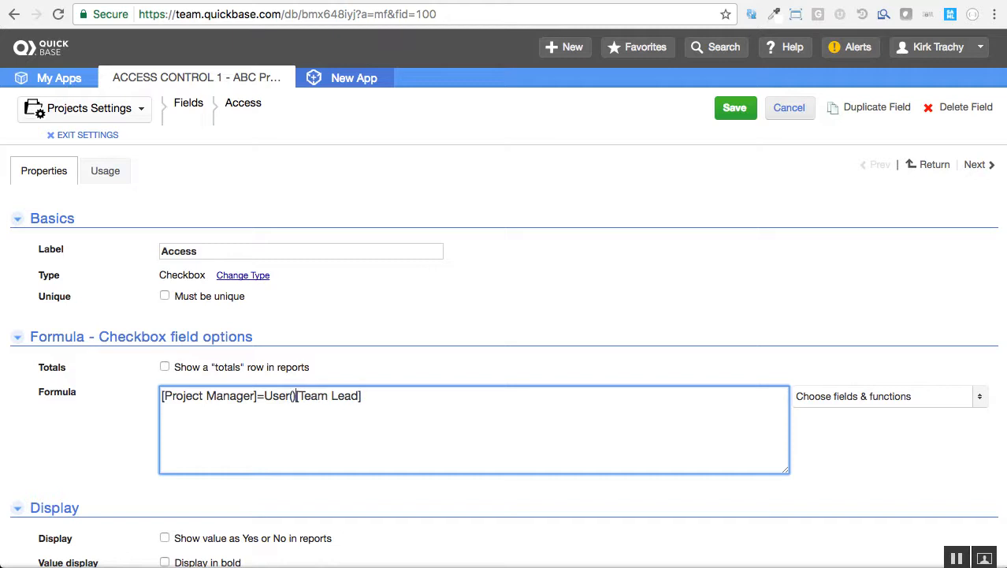
text( OR)
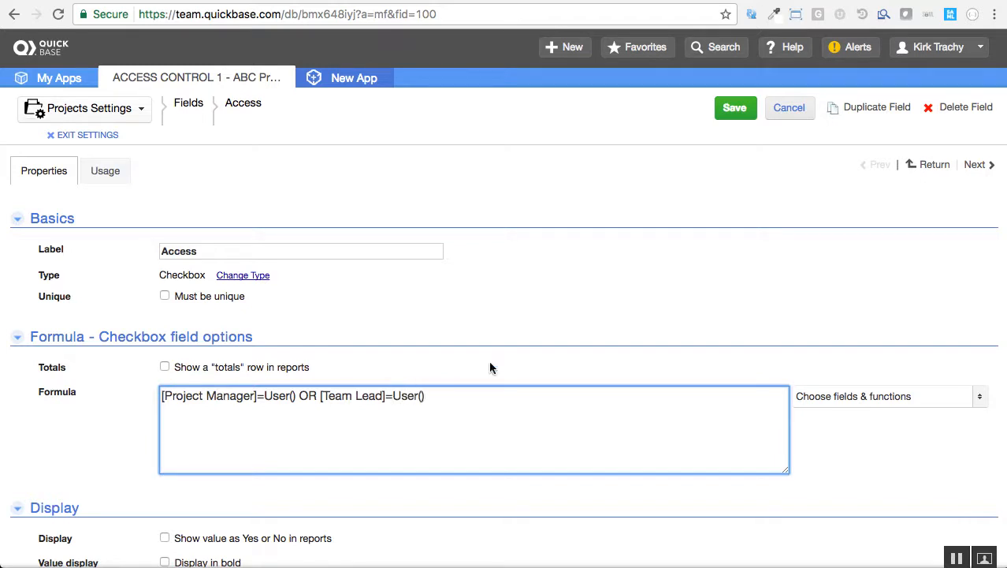
click(539, 242)
scroll(516, 276, down, 1)
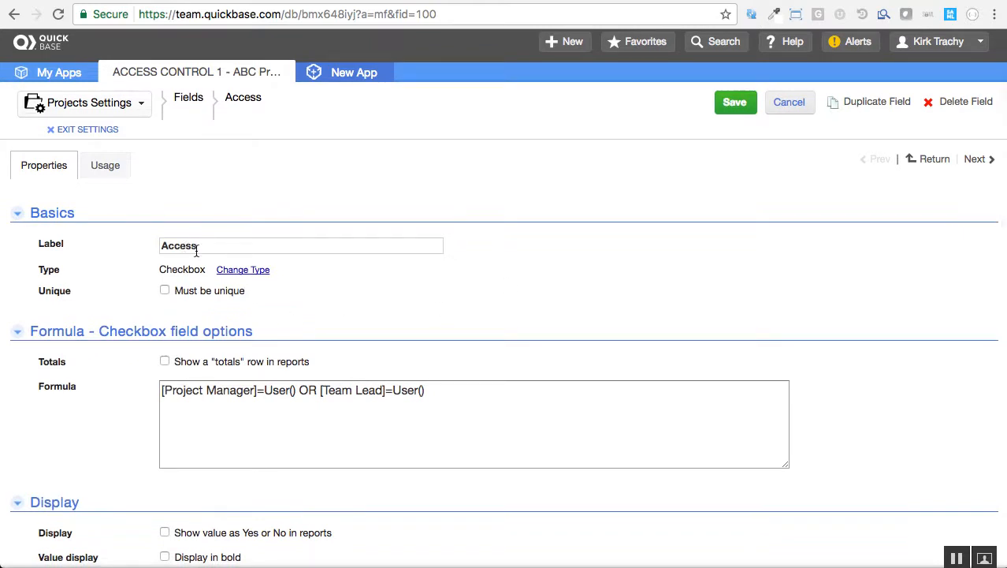
click(731, 104)
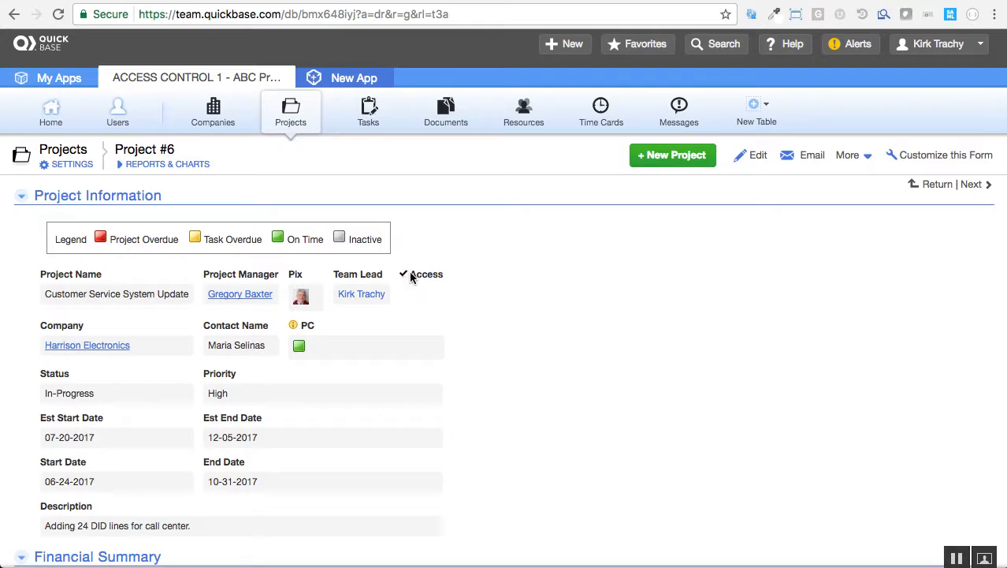
Create a new app role named TEAM LEAD from the app's settings.
click(51, 112)
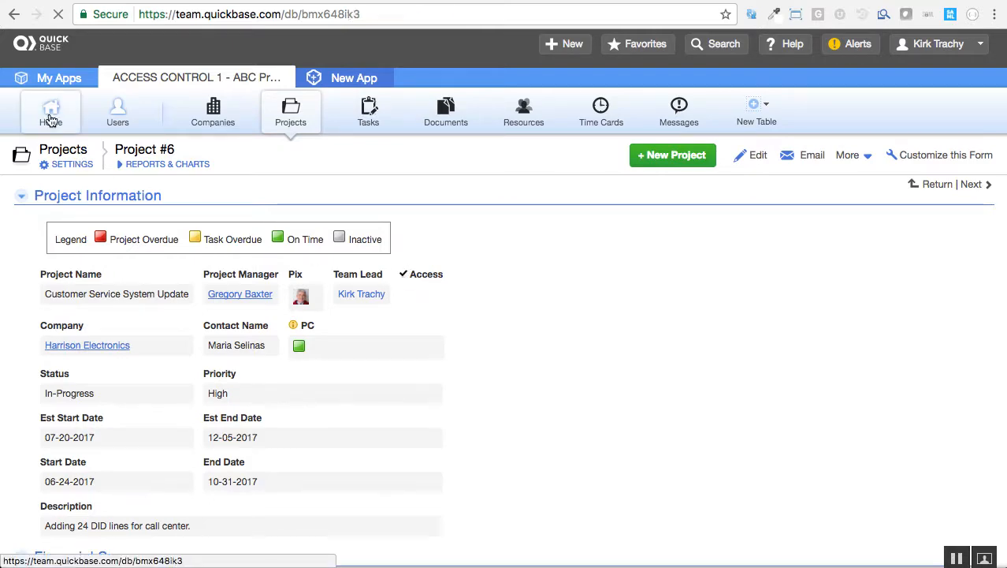
click(47, 166)
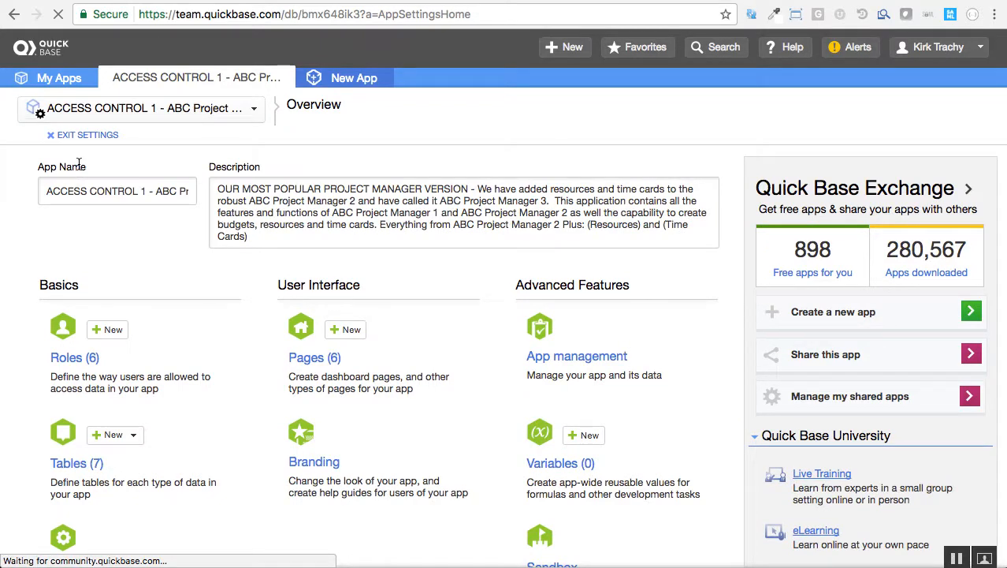
click(112, 330)
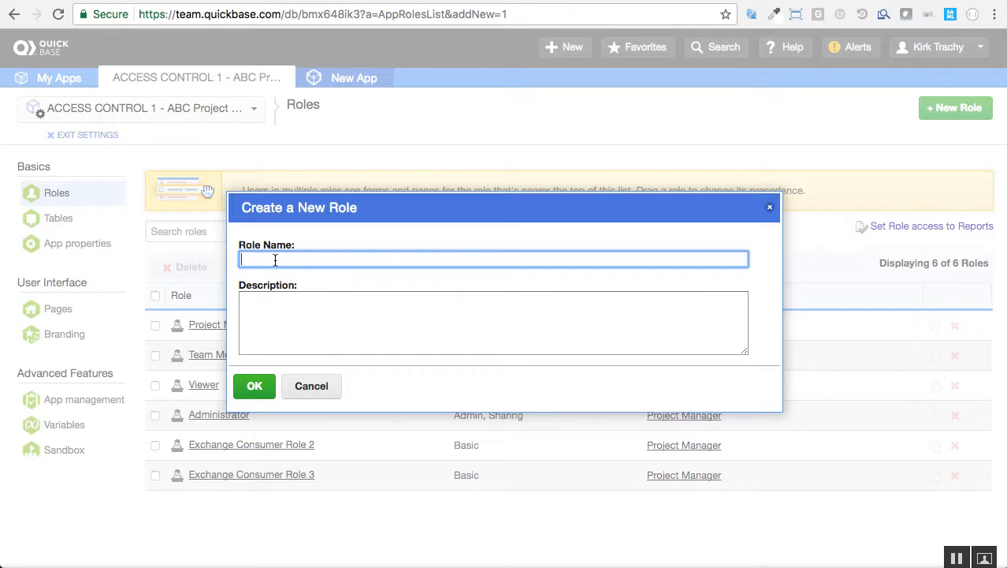
text(TEAM LEAD)
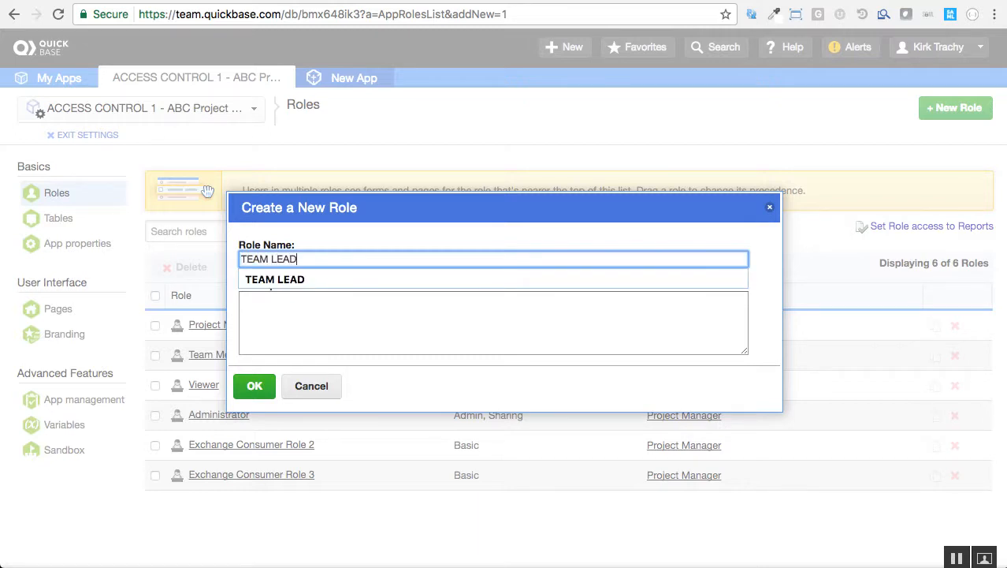
click(254, 386)
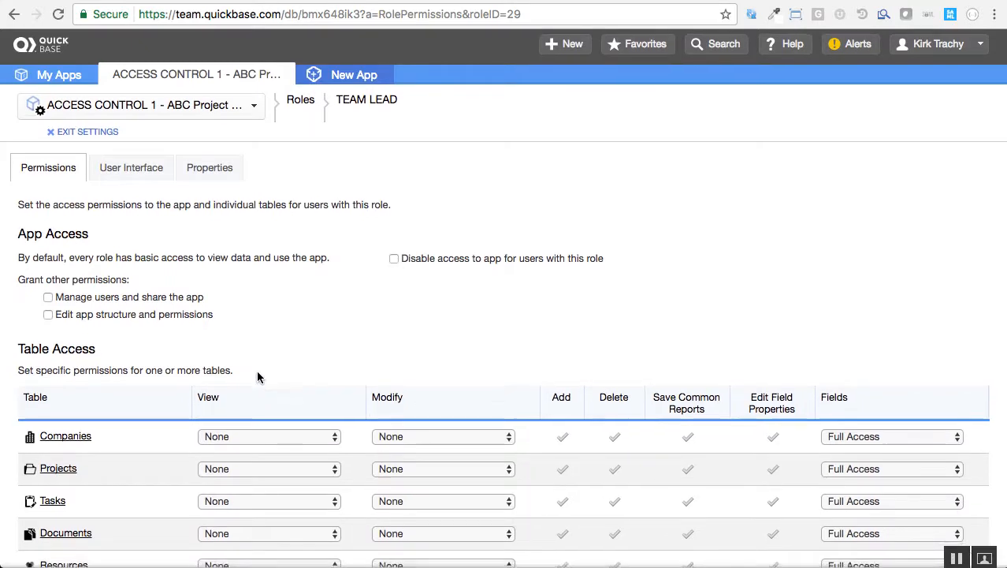
Set both the View and Modify permissions of the Companies table to All Records for the TEAM LEAD role.
scroll(256, 379, down, 2)
click(233, 396)
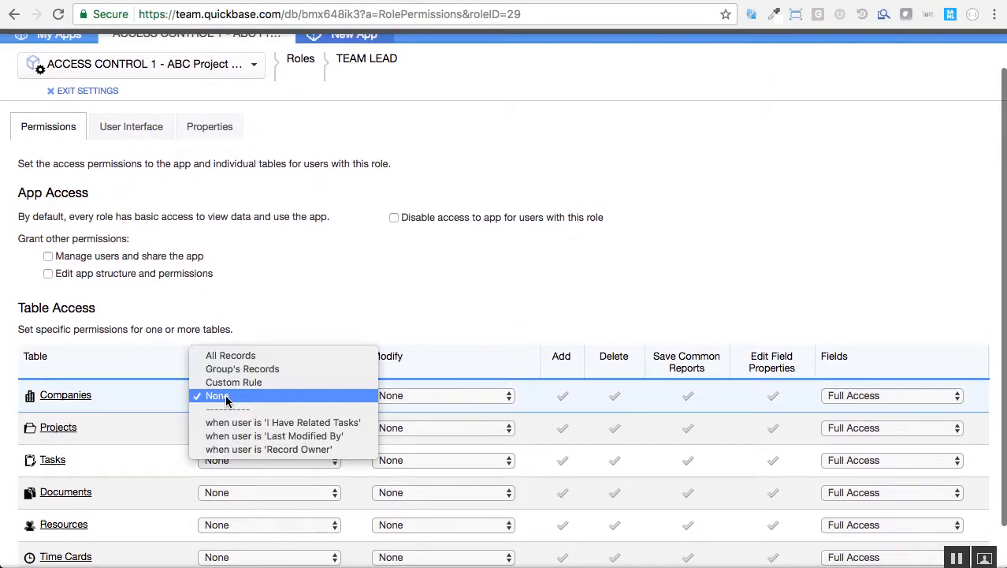
click(218, 350)
click(409, 394)
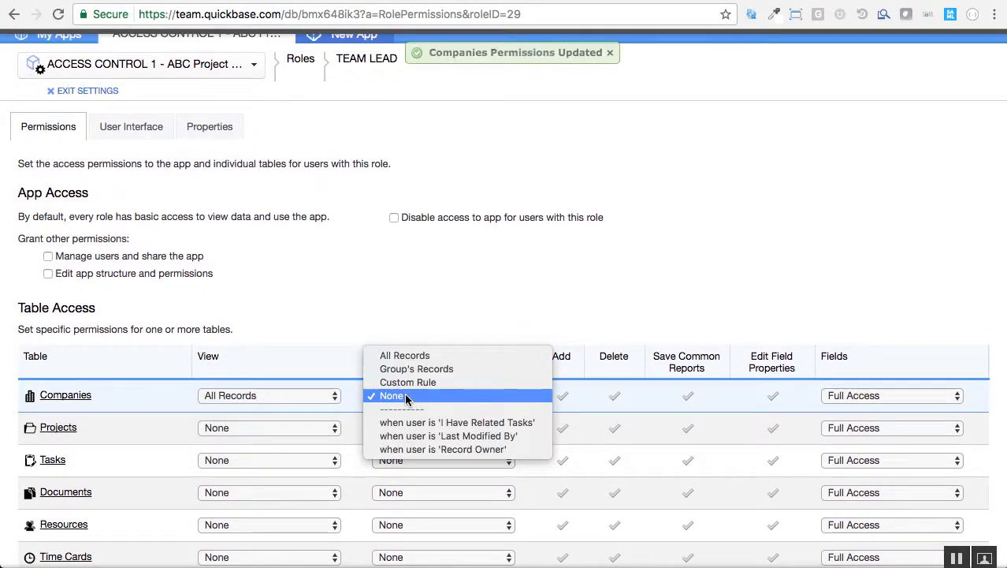
click(378, 353)
Set the View and Modify permissions of the Resources table to when user is 'Team Lead'.
scroll(245, 468, down, 1)
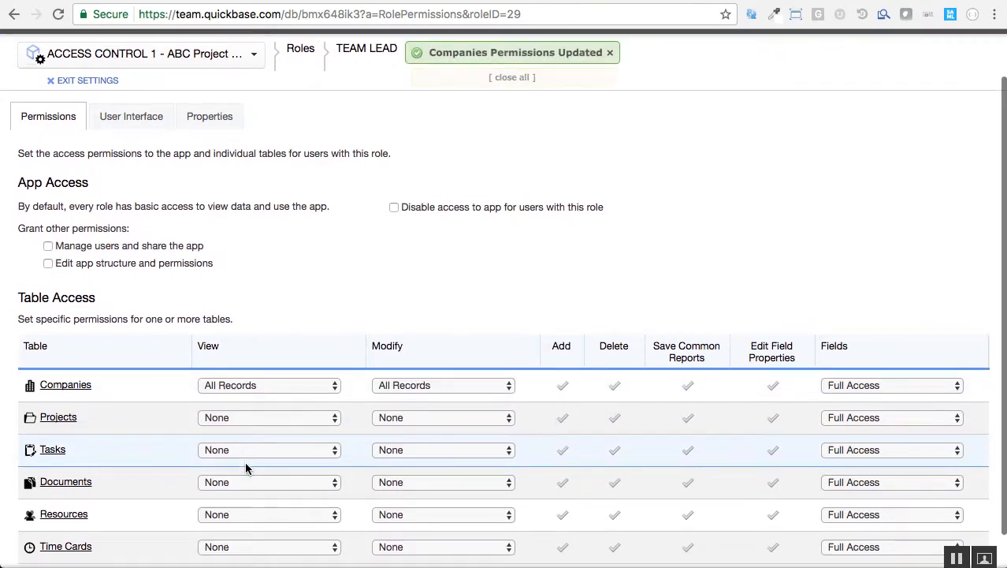
click(234, 514)
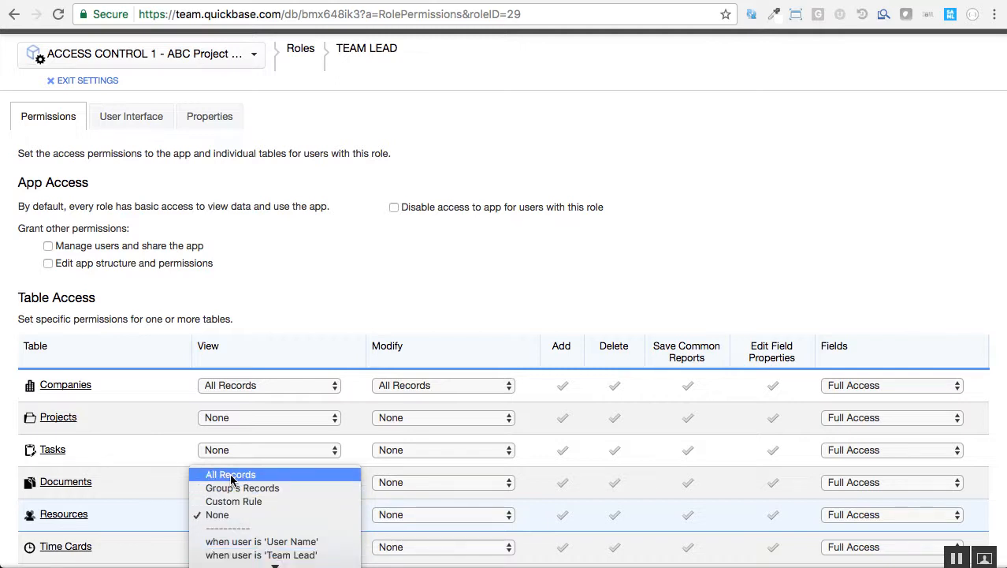
click(297, 555)
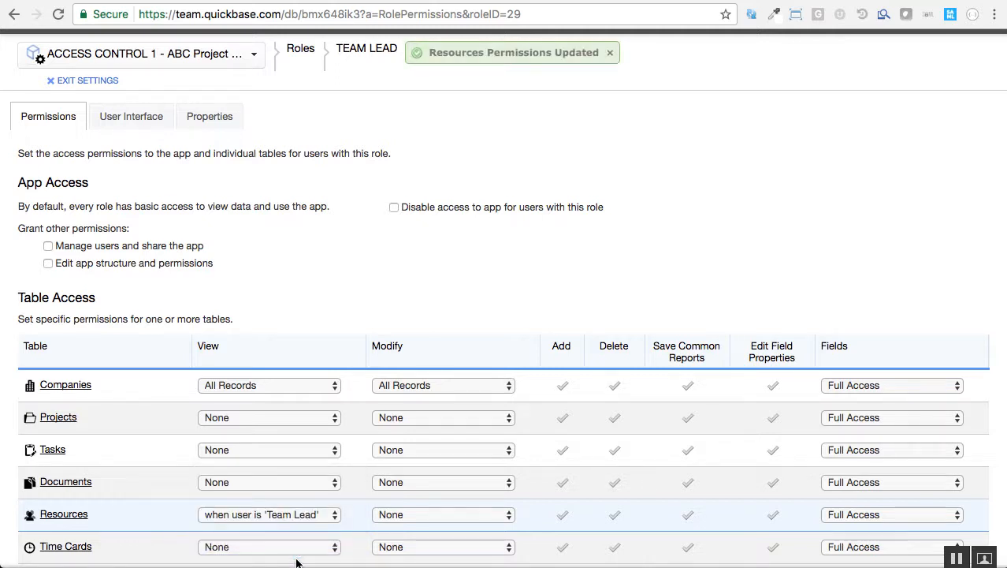
click(411, 513)
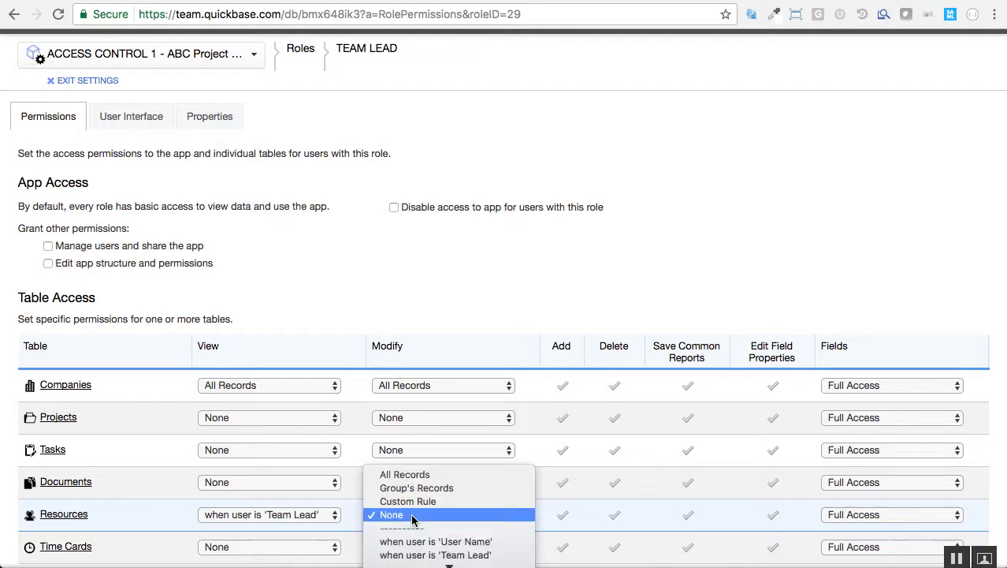
click(470, 555)
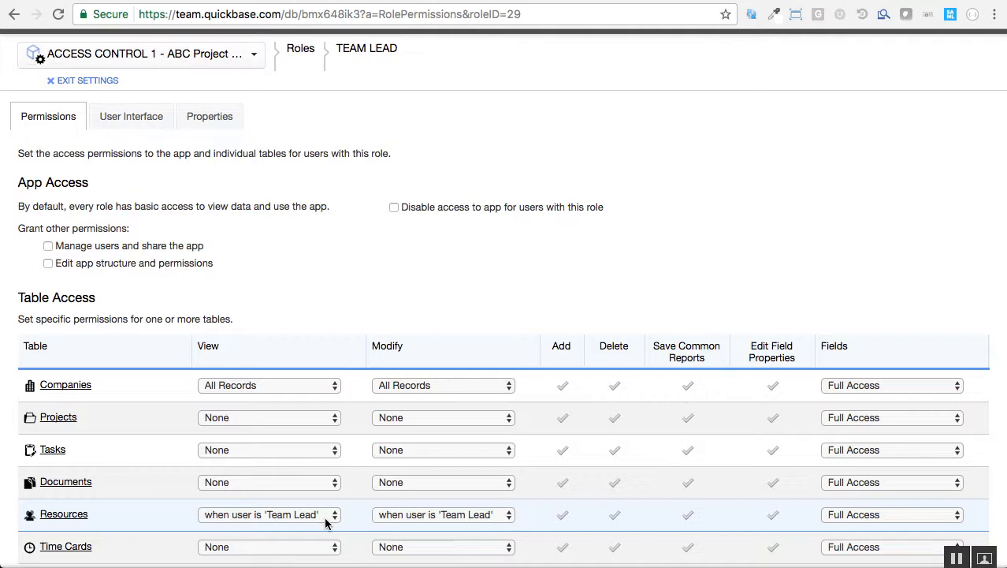
Give the Projects table a custom View rule where Access is equal to checked, and save it.
click(251, 419)
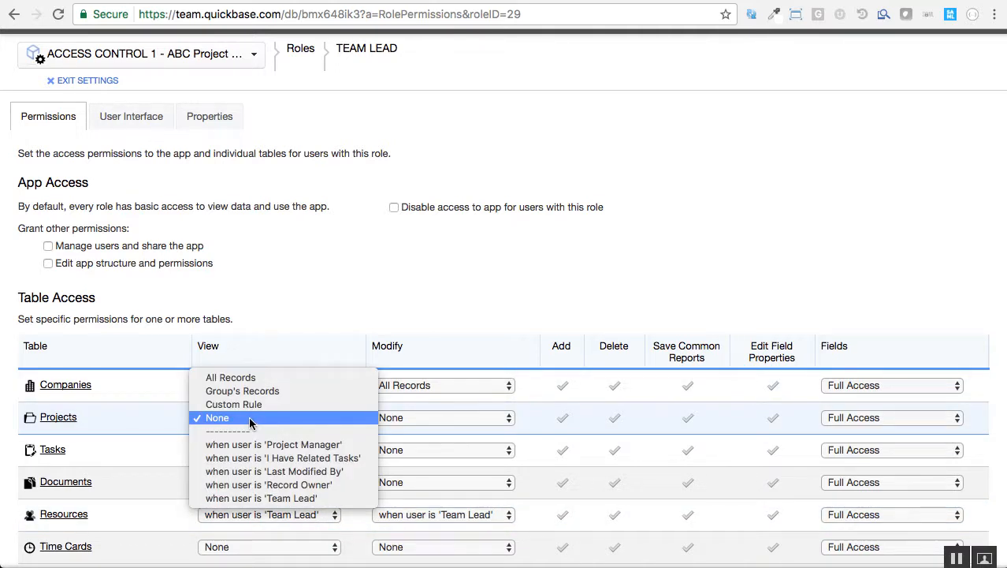
click(241, 406)
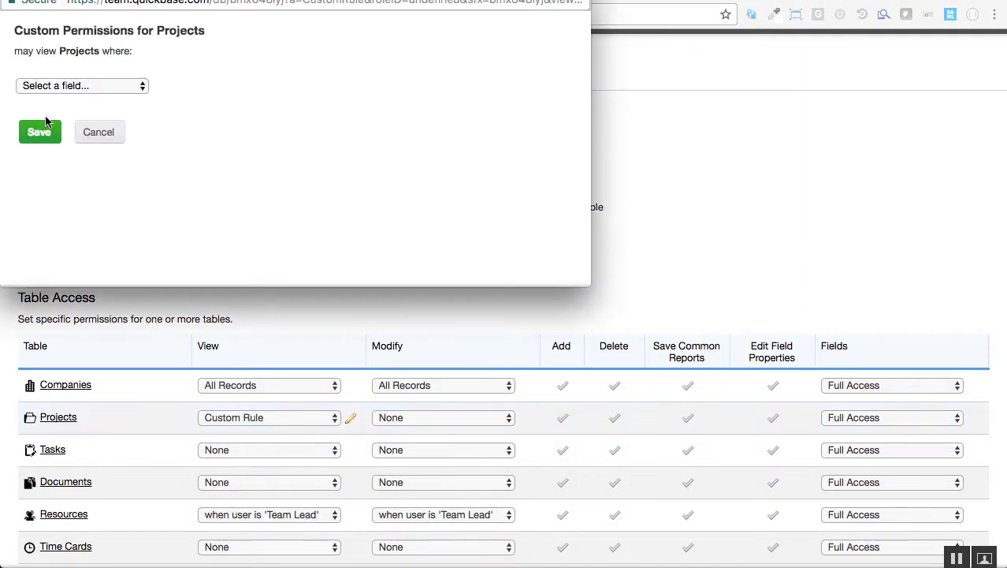
click(90, 86)
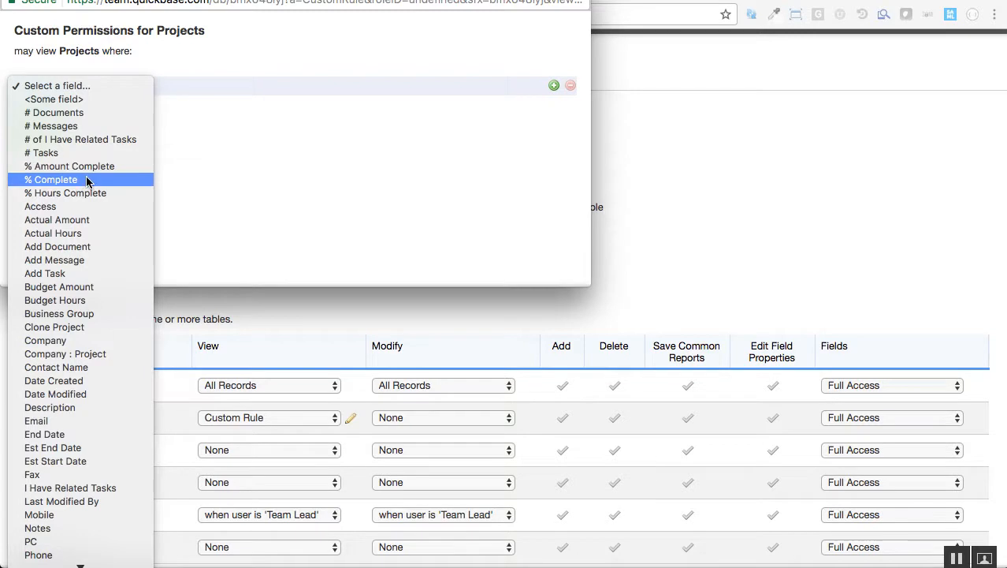
click(63, 206)
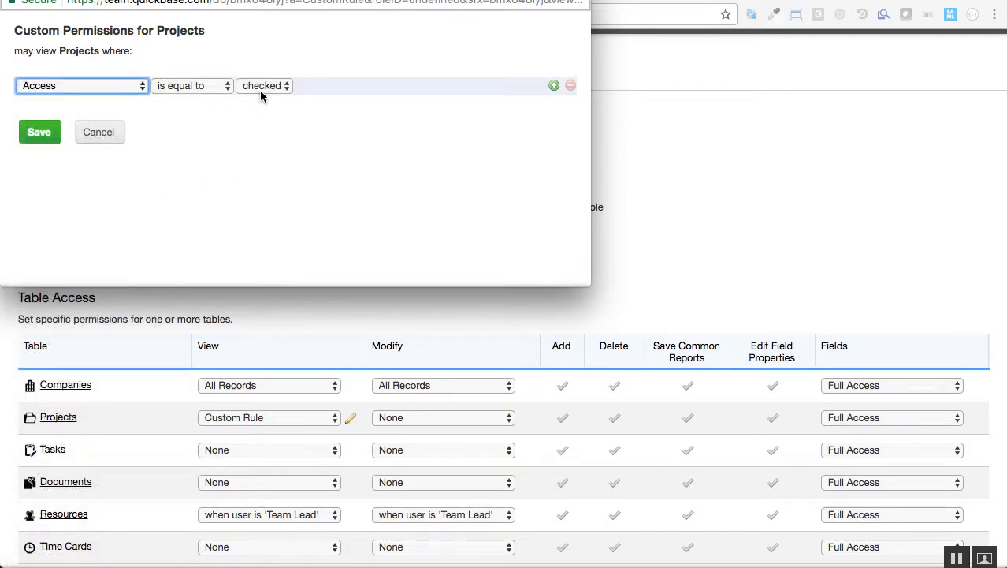
click(41, 133)
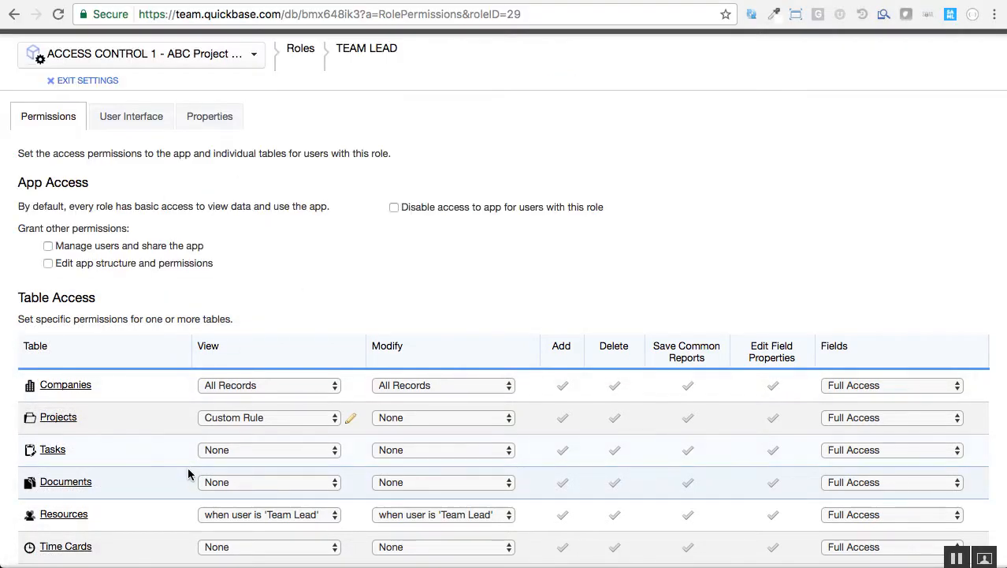
Give the Projects table a custom Modify rule where Access is equal to checked, and save it.
click(411, 417)
click(411, 403)
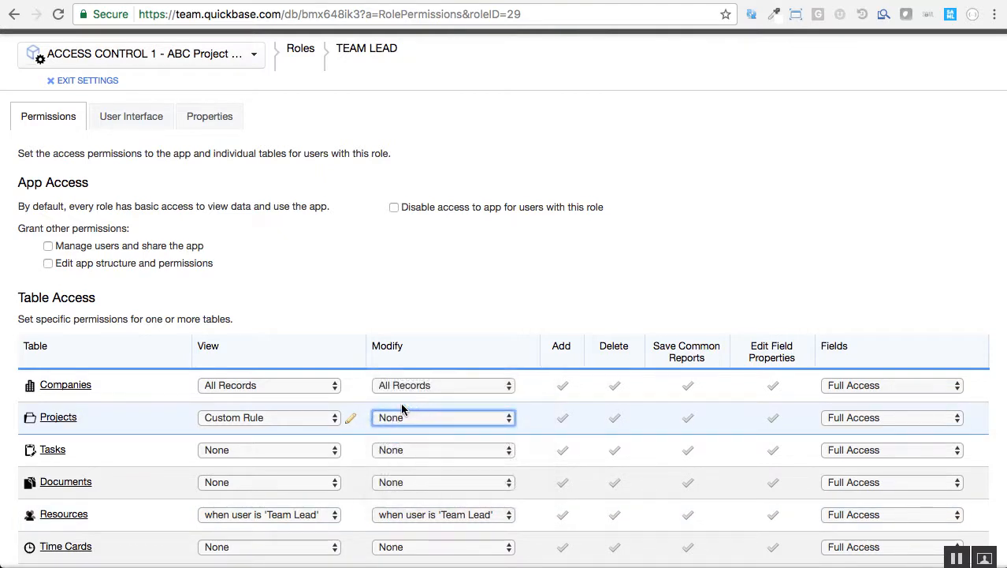
click(93, 85)
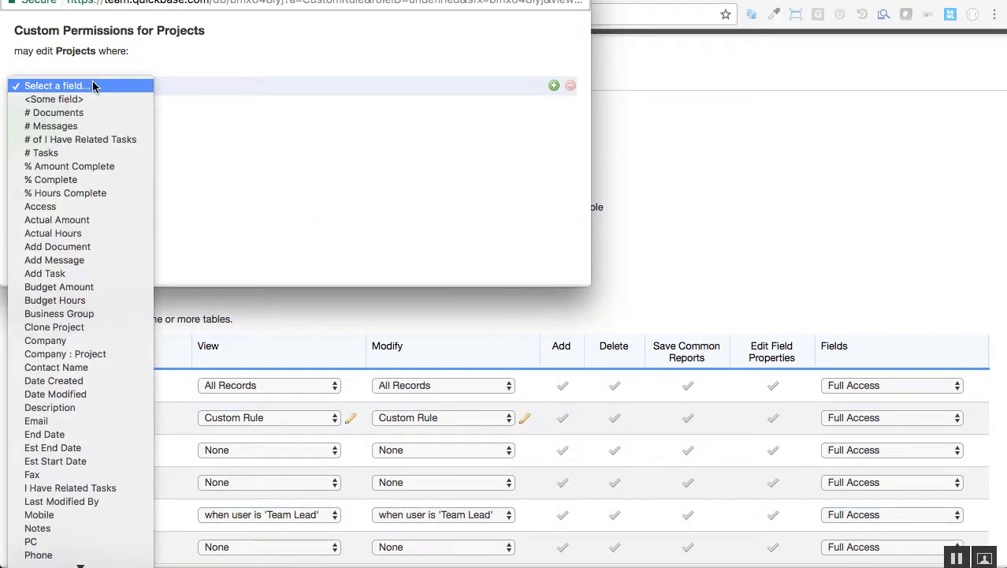
click(84, 208)
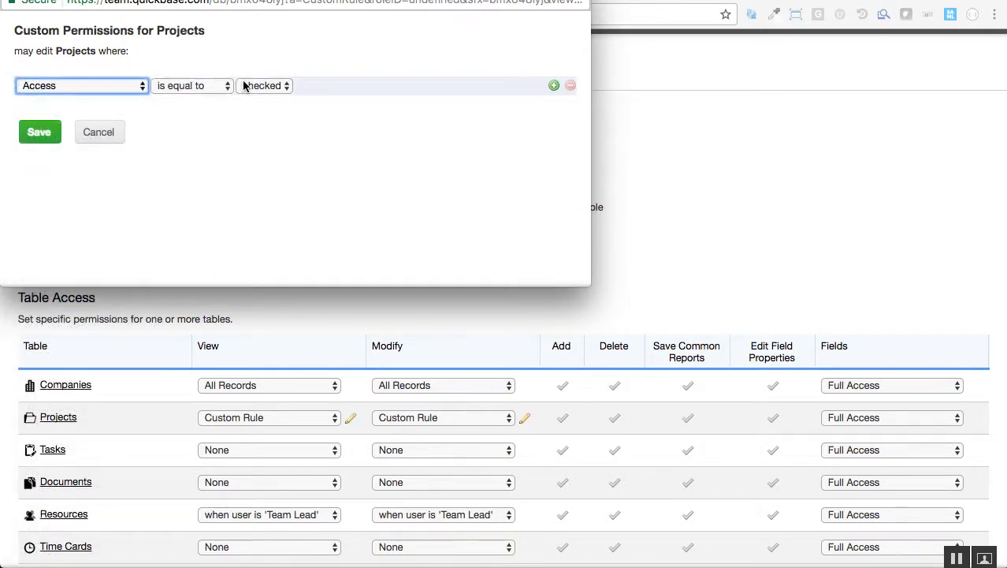
click(49, 132)
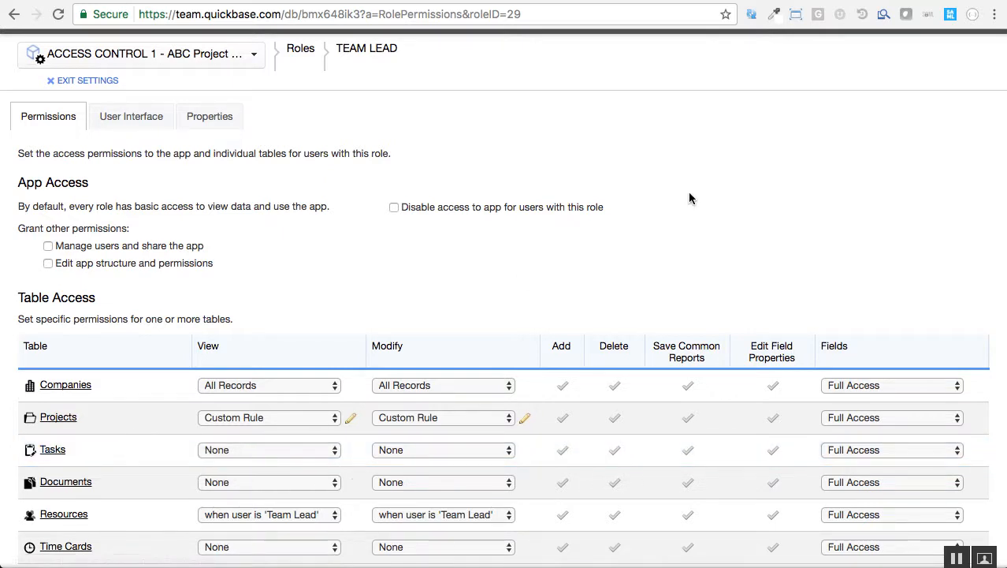
Exit the role settings and check the number of records in the Projects list under the current role.
click(103, 82)
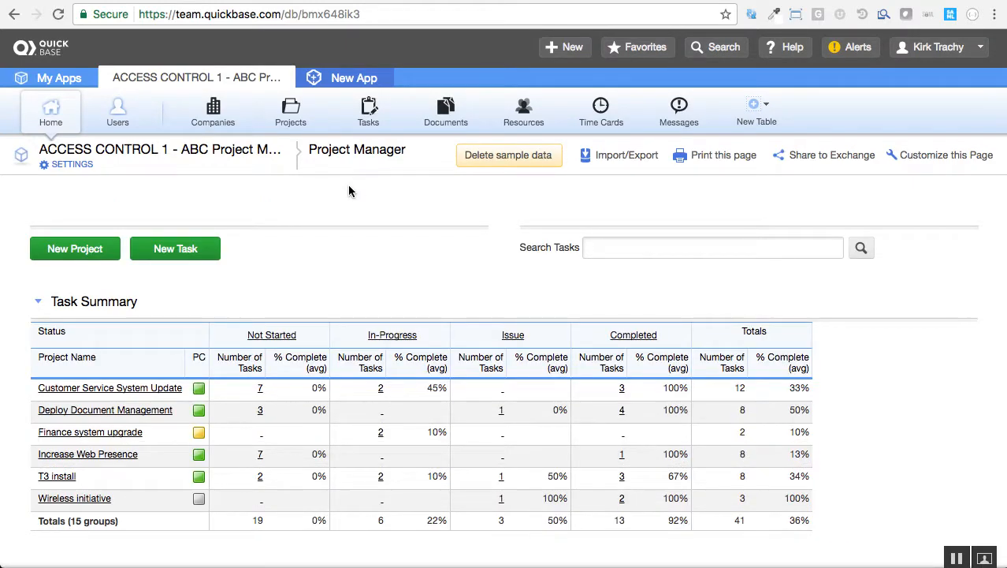
click(300, 115)
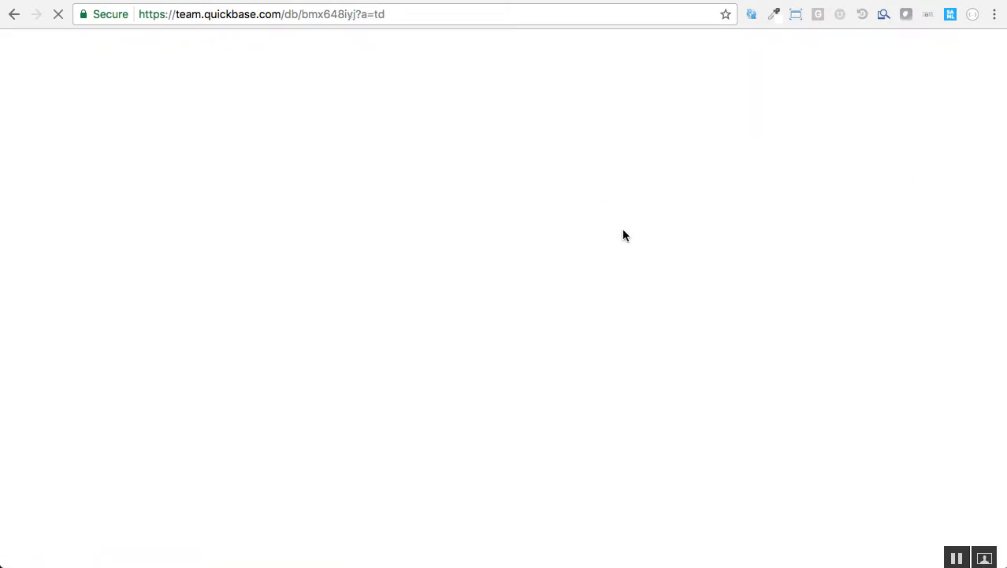
drag(224, 245, 281, 244)
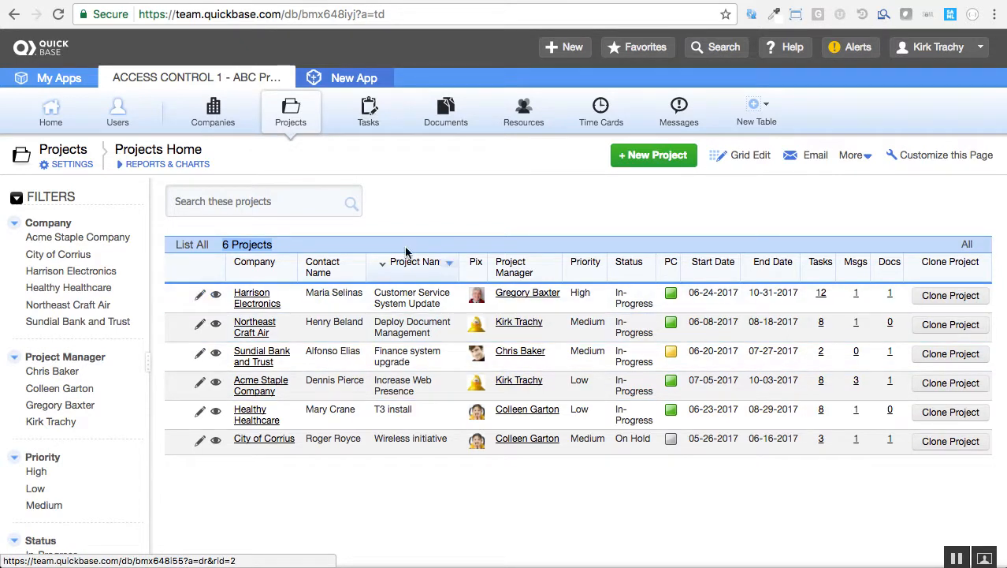
Test the app as the TEAM LEAD role, check which projects it lists, and end the test.
click(974, 47)
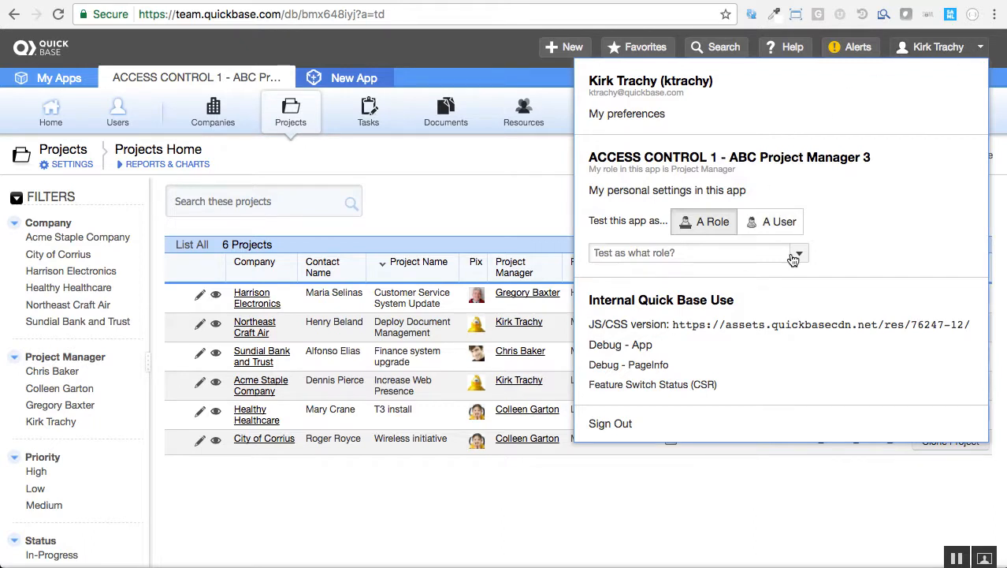
click(712, 223)
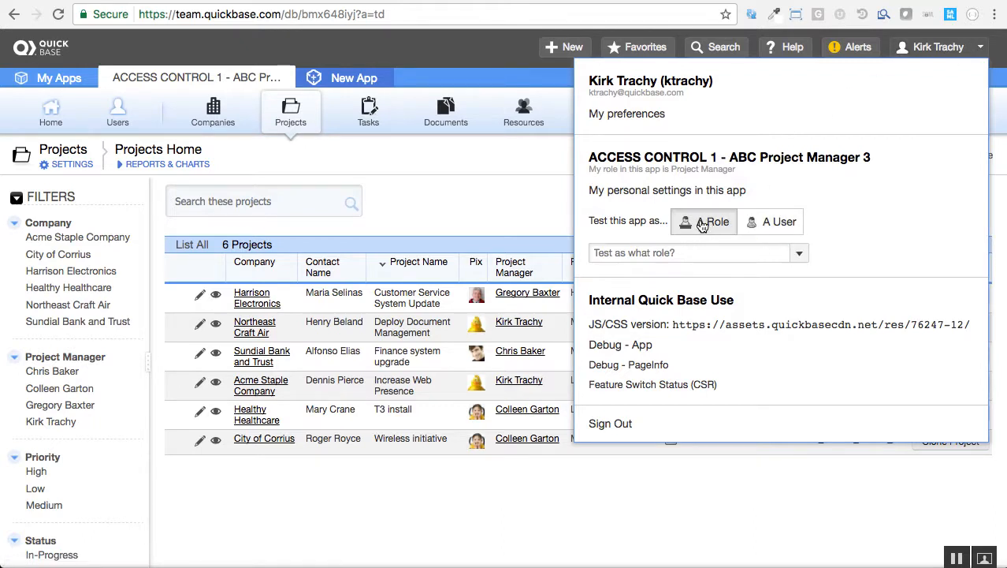
click(797, 253)
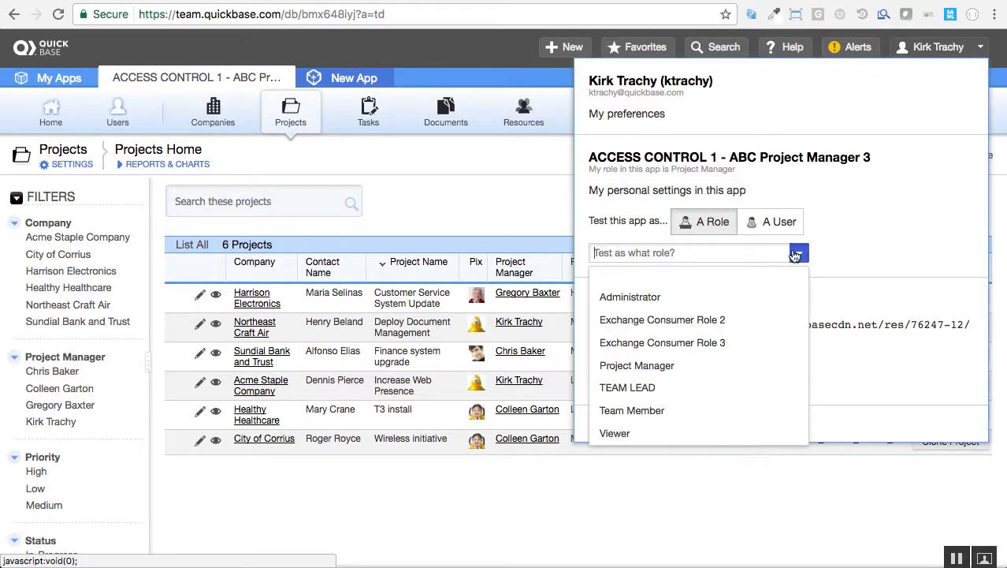
click(644, 387)
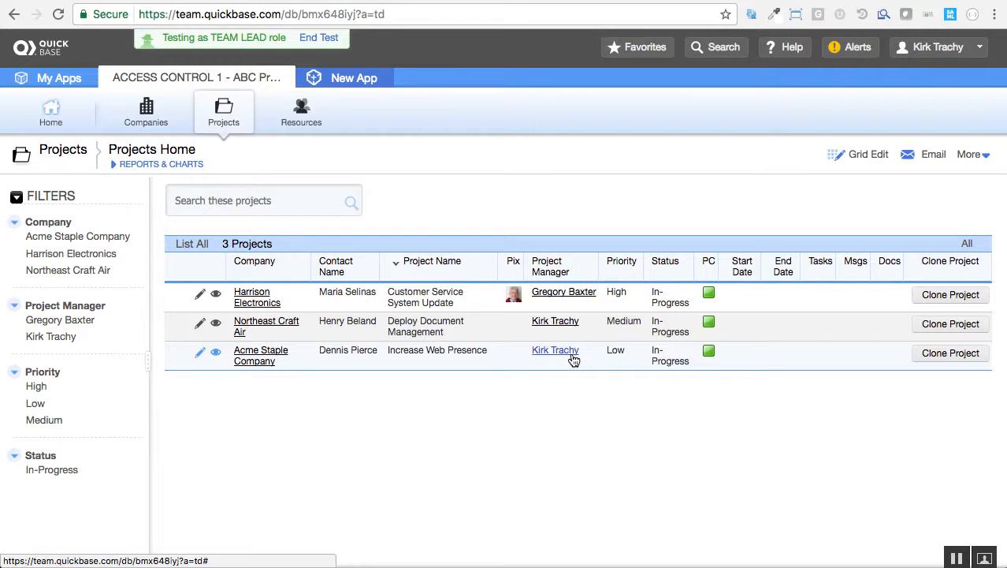
click(329, 40)
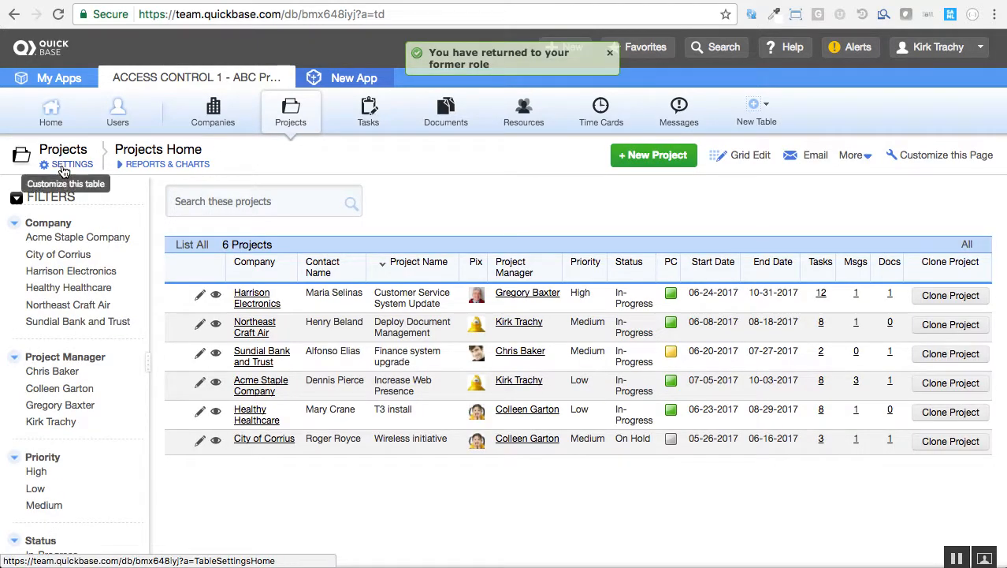
Add the Access field from Projects as a lookup field in the Projects to Tasks relationship.
click(88, 166)
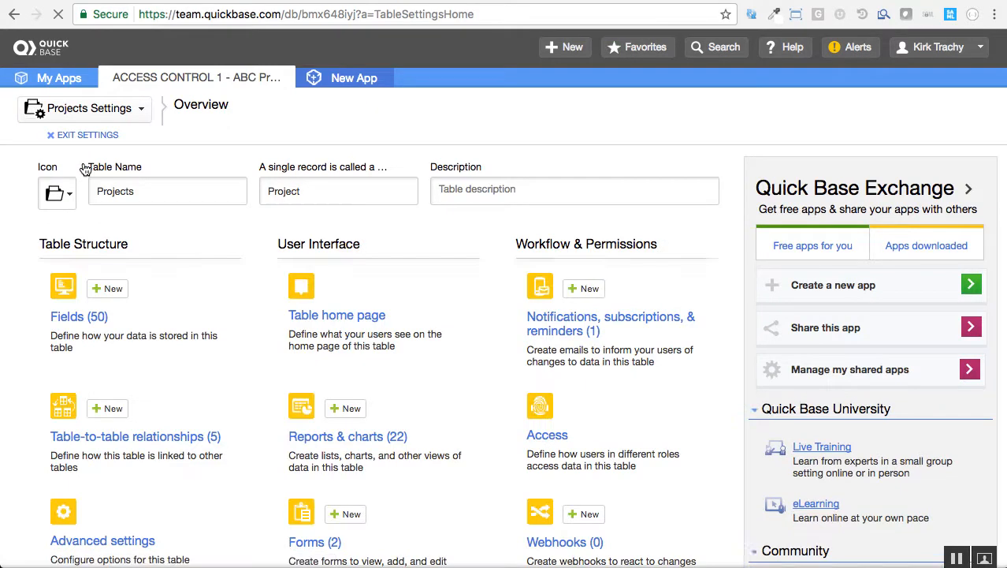
click(158, 442)
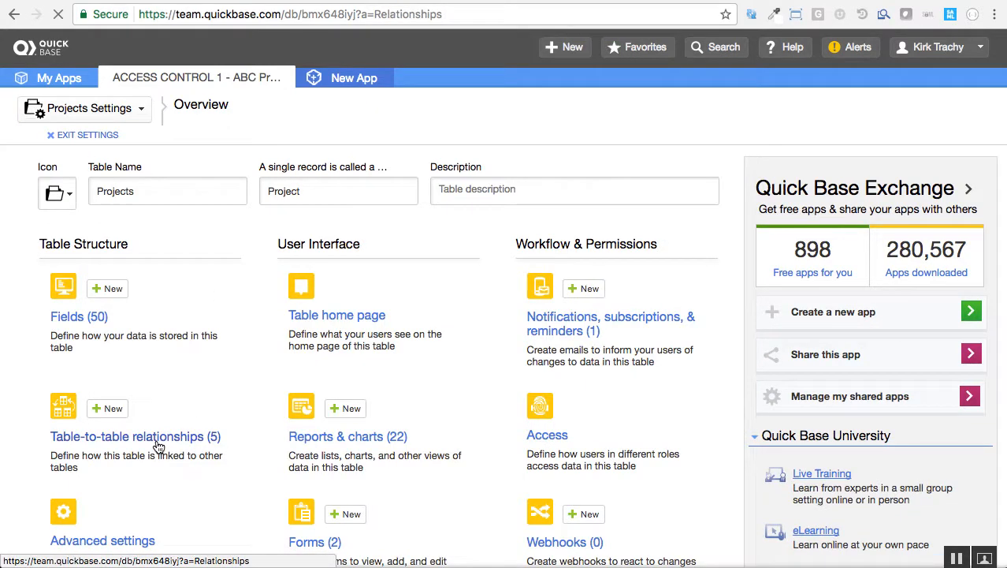
click(221, 287)
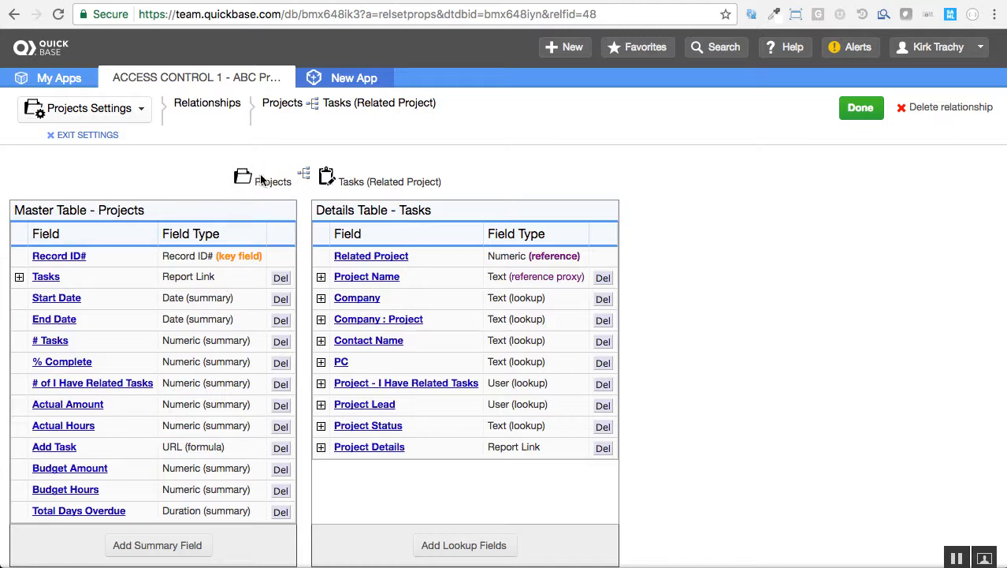
click(485, 544)
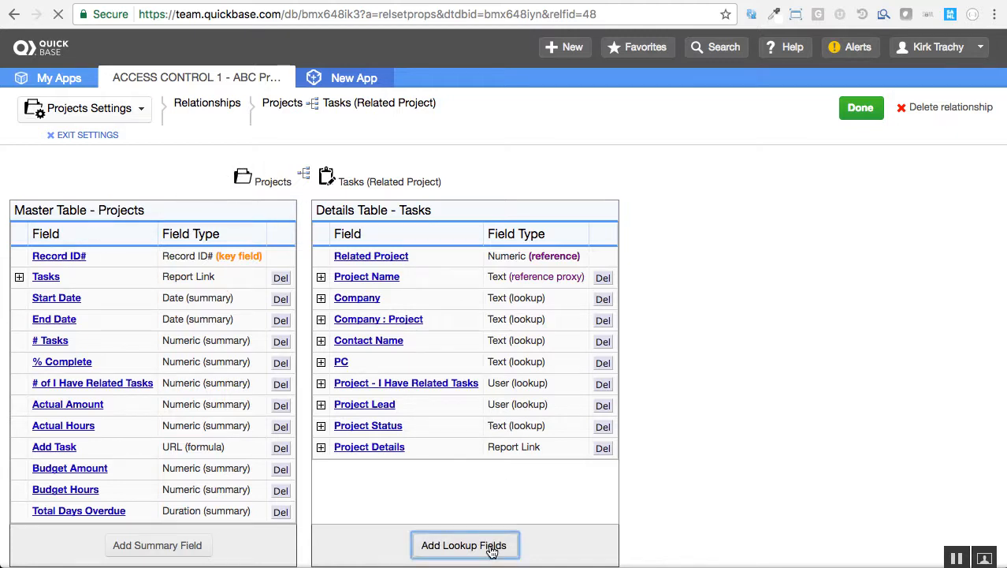
click(141, 238)
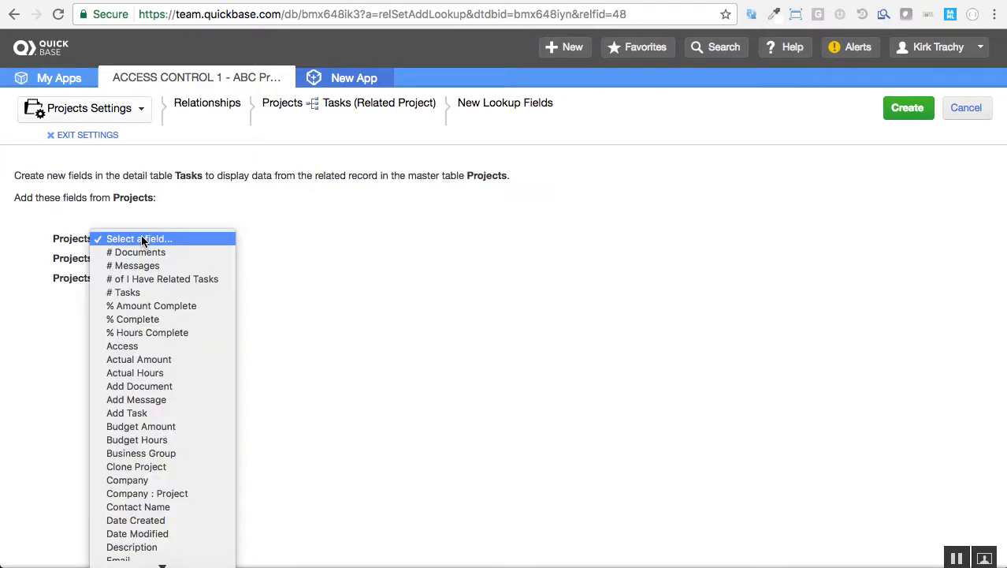
click(143, 345)
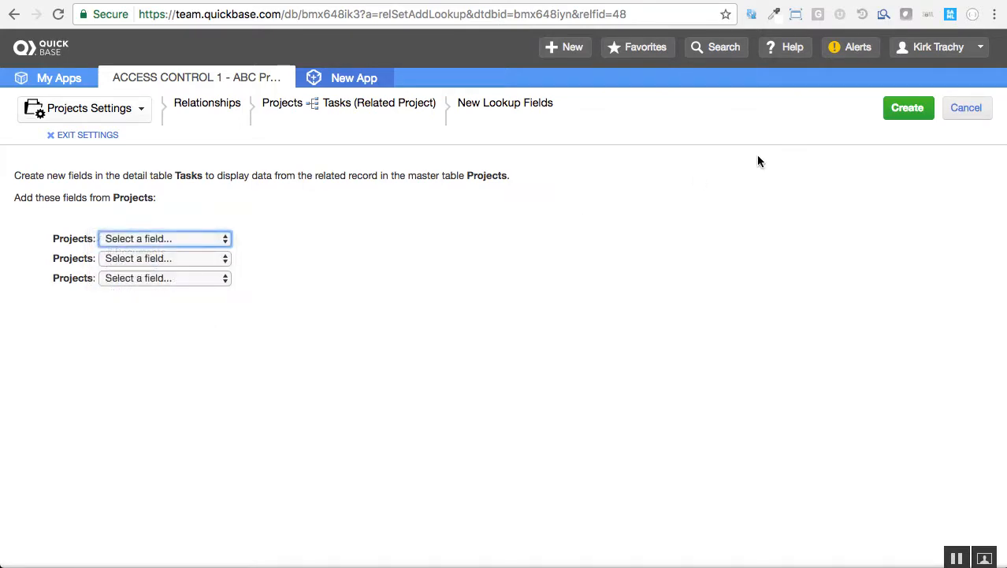
click(894, 117)
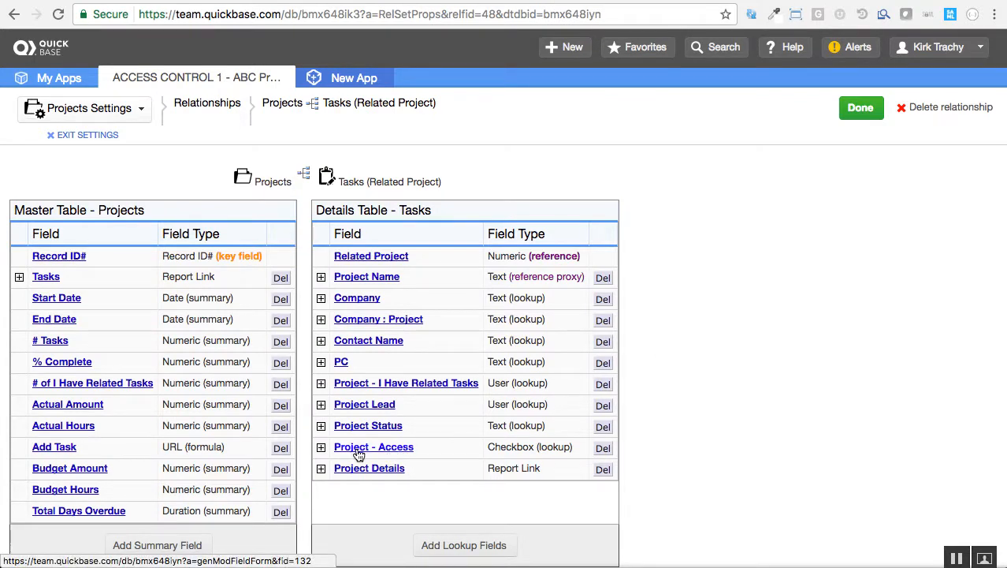
Rename the Project - Access lookup field in Tasks as Access, save it, and exit the settings.
click(397, 447)
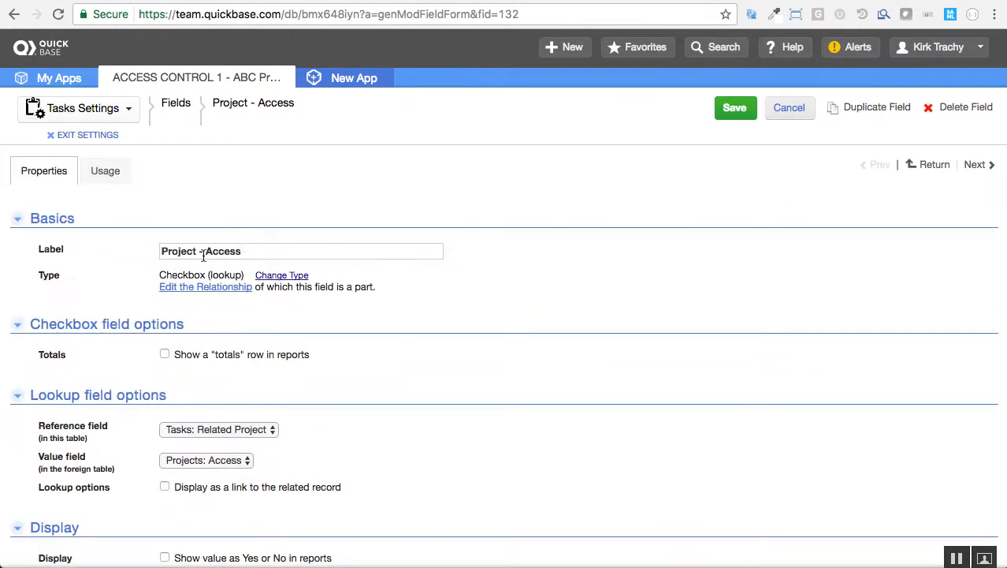
drag(206, 251, 123, 249)
key(BackSpace)
click(725, 107)
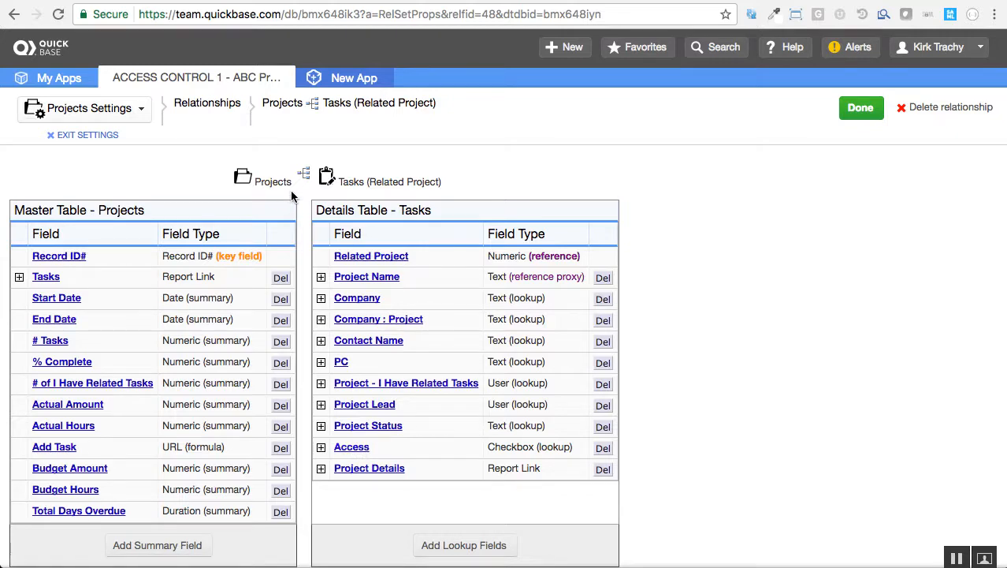
click(858, 108)
click(92, 139)
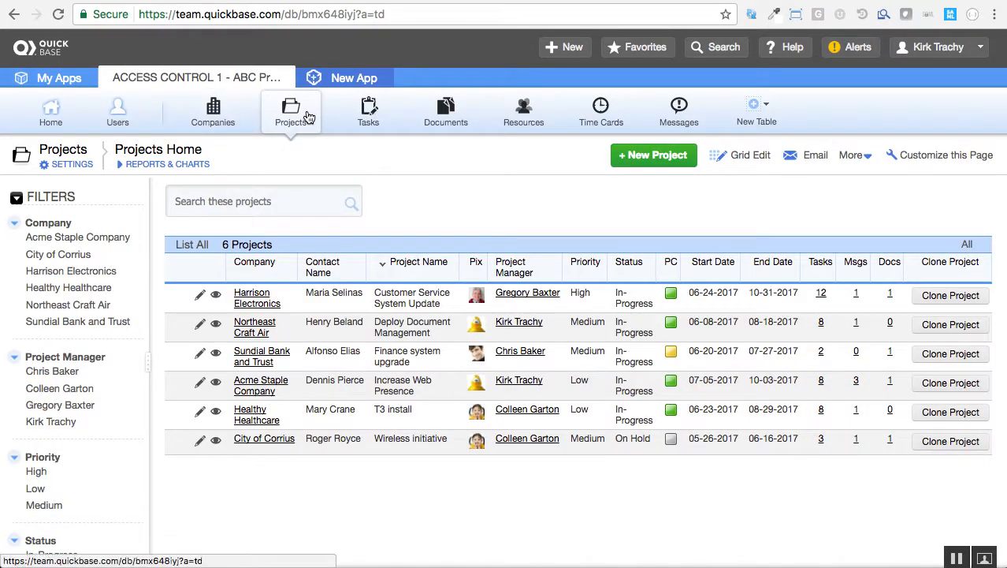
Check the Tasks list under the current role, and test access to it as the TEAM LEAD role.
click(371, 109)
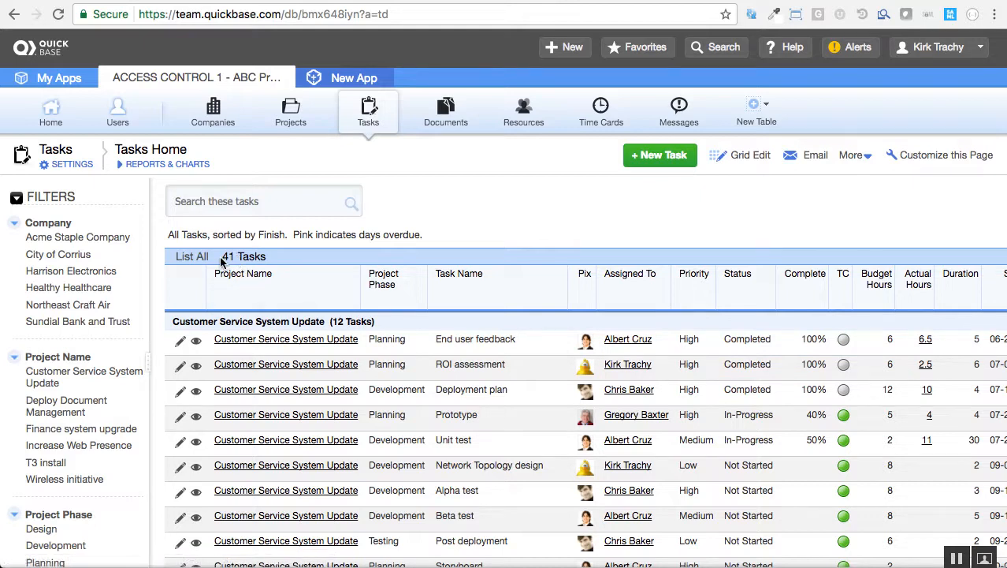
click(969, 49)
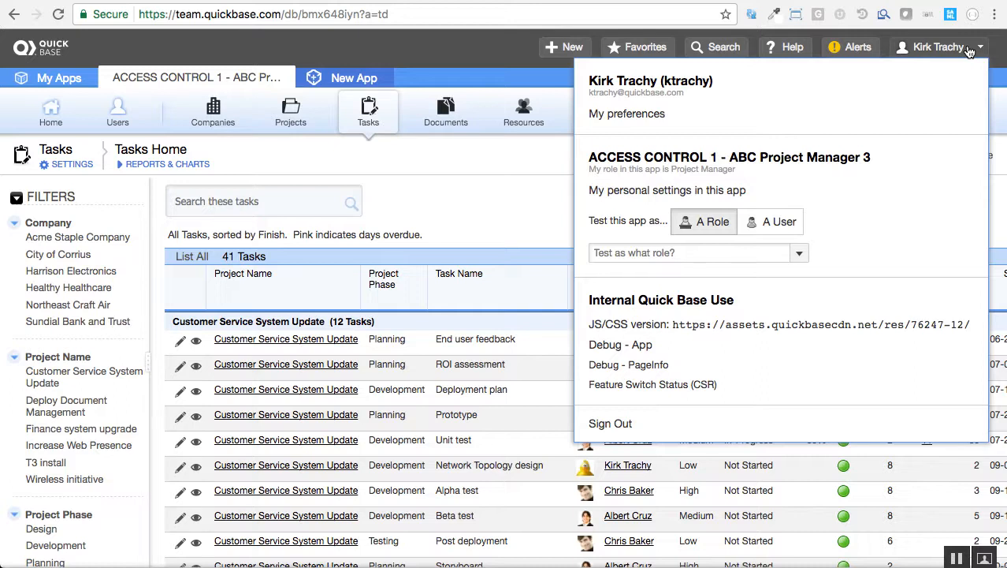
click(799, 253)
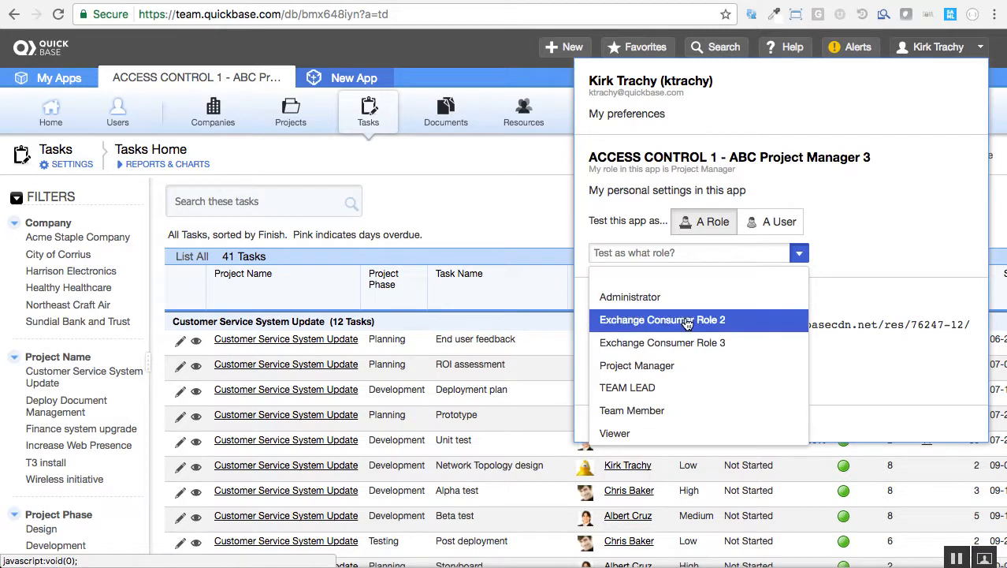
click(652, 387)
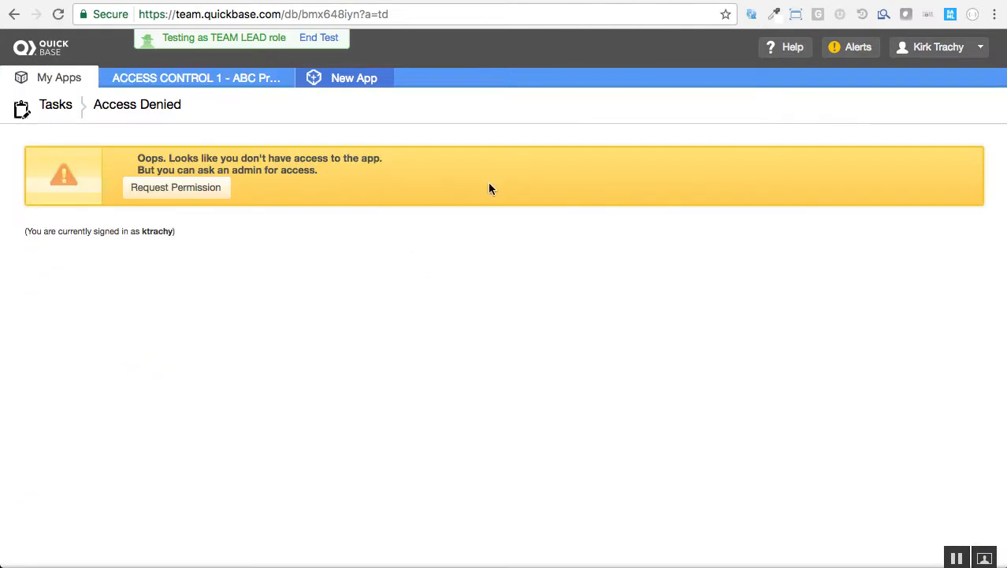
click(156, 196)
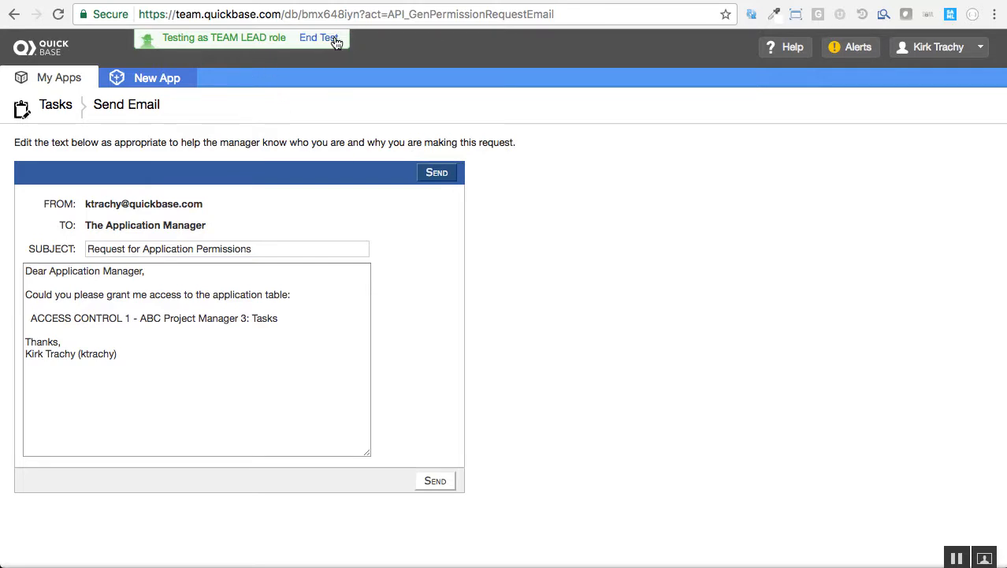
click(161, 81)
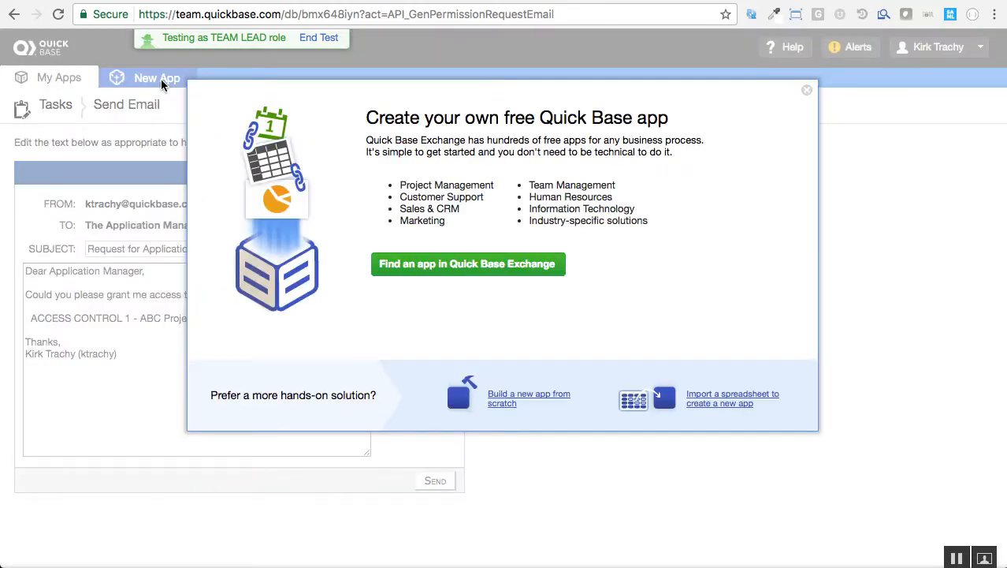
click(808, 92)
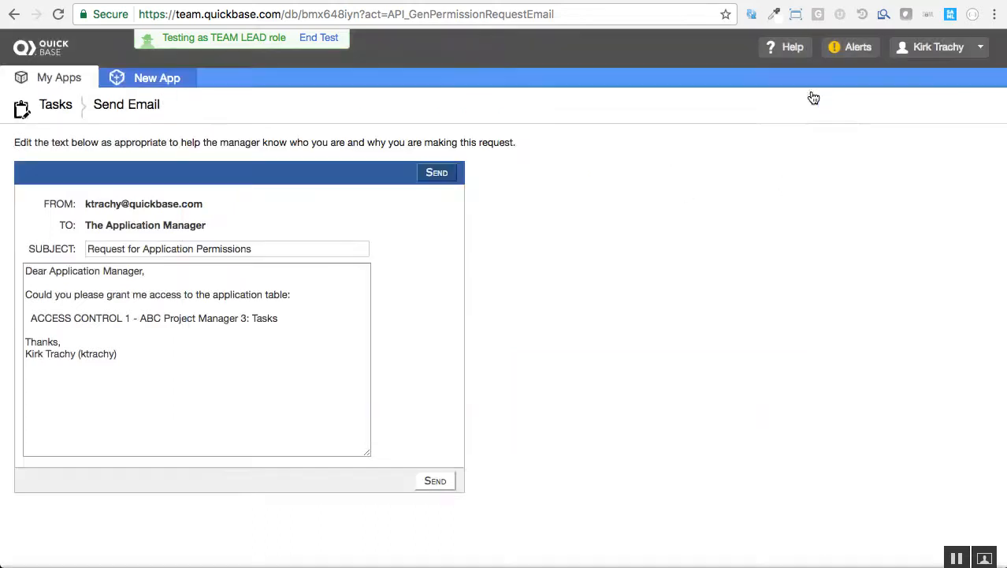
Reopen the ACCESS CONTROL 1 - ABC Project Manager 3 app, view its Projects list as TEAM LEAD, and end the test.
click(61, 91)
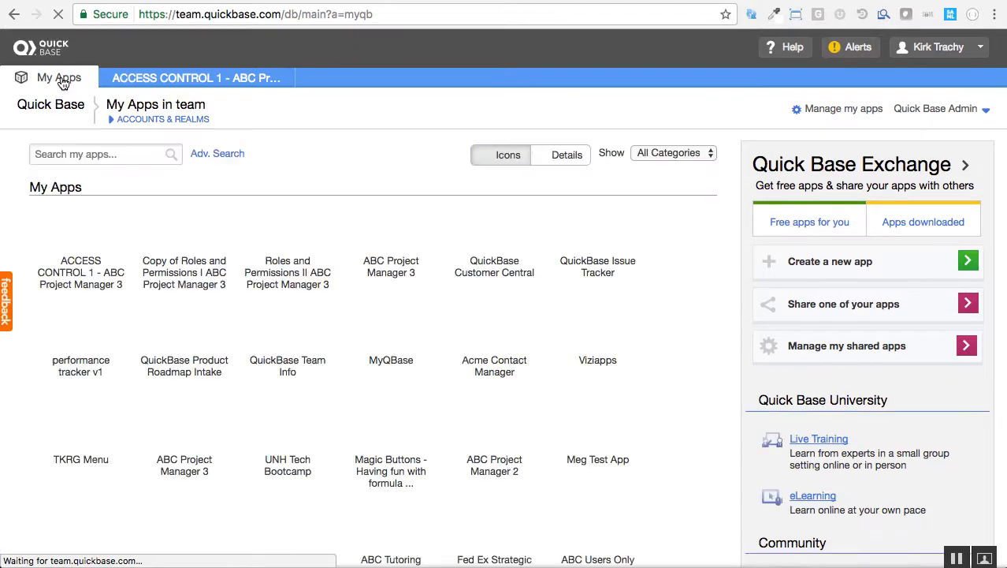
click(82, 232)
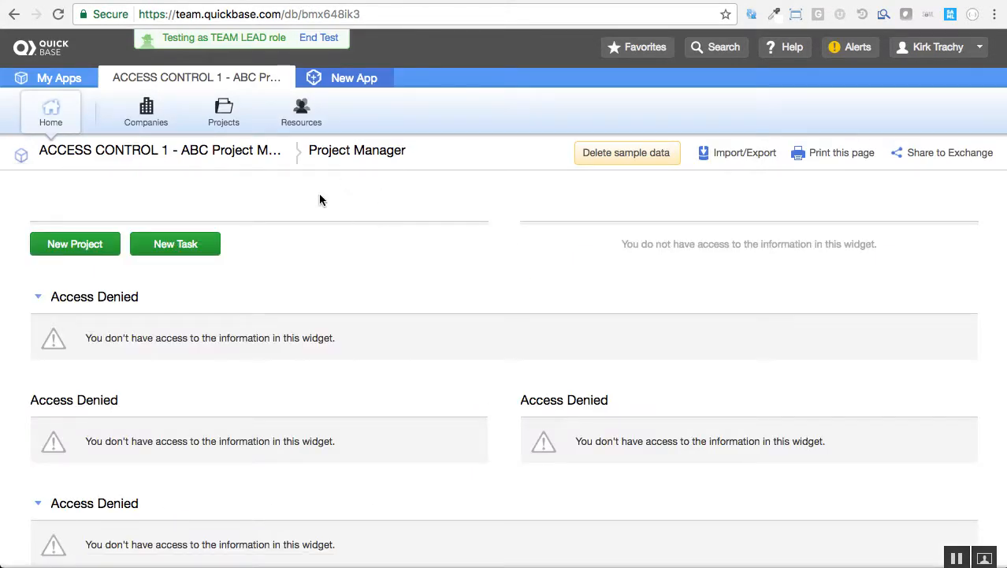
click(223, 113)
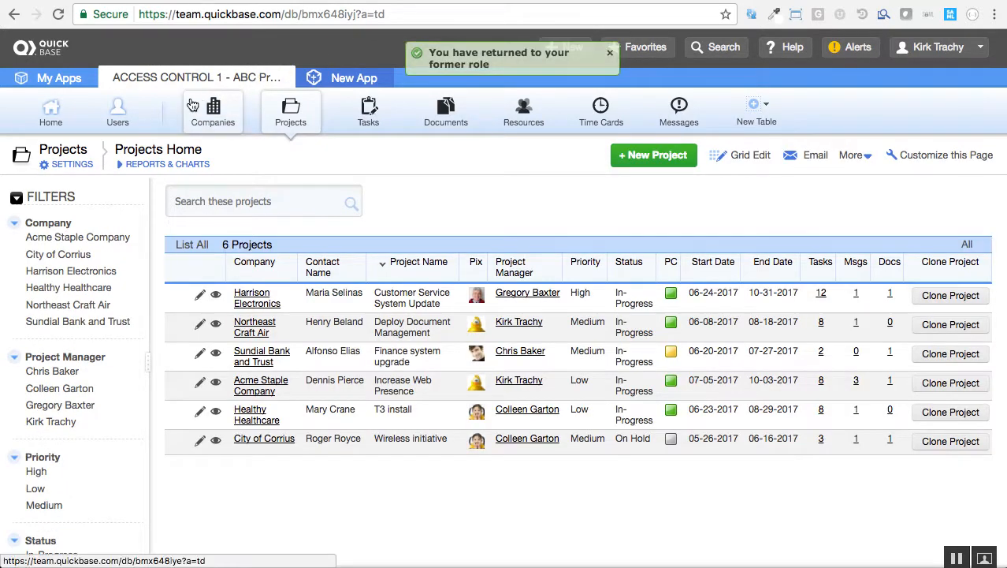
In the TEAM LEAD role's permissions, give the Tasks table a custom View rule where Access is equal to checked, and save it.
click(45, 120)
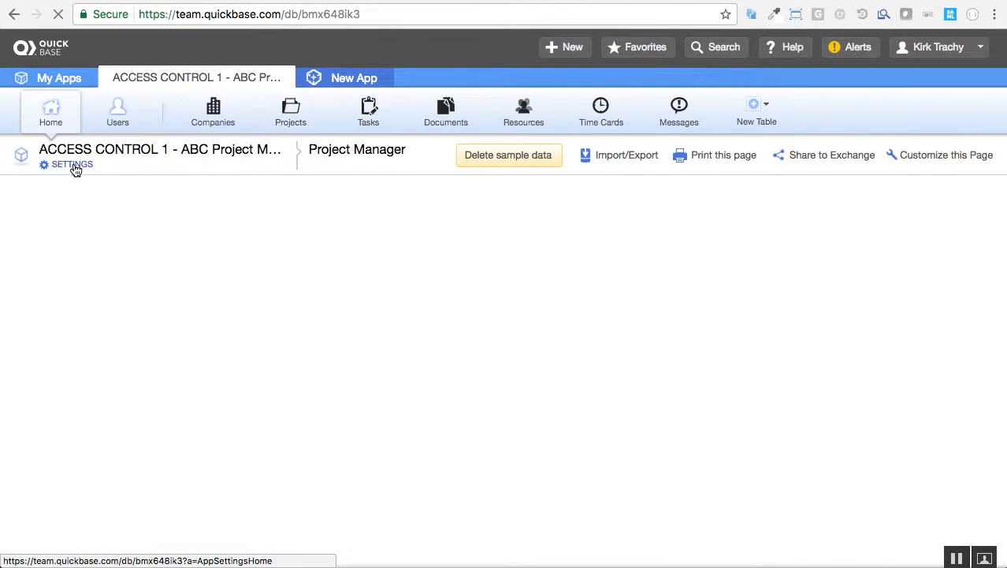
click(72, 165)
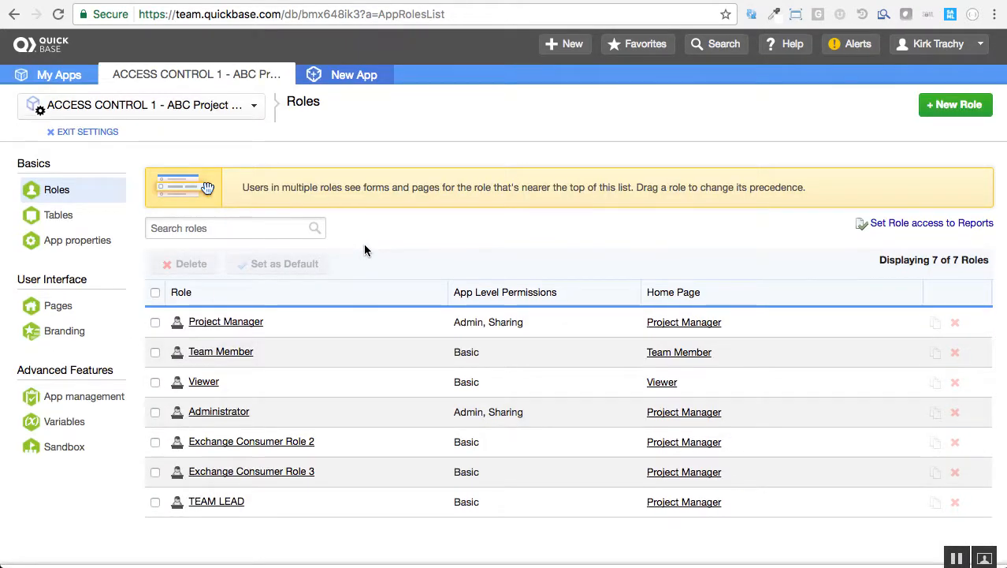
click(224, 507)
scroll(344, 292, down, 2)
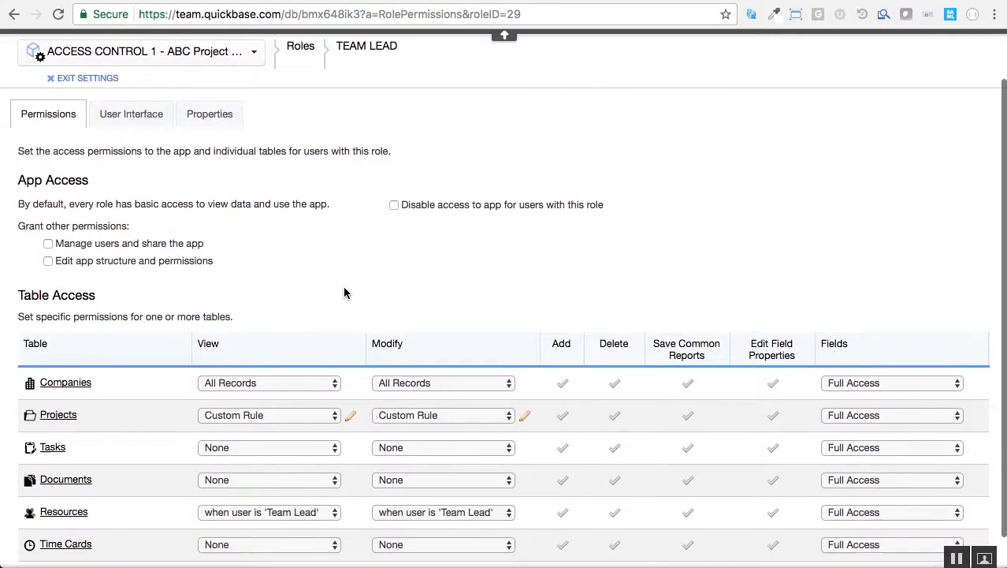
click(236, 457)
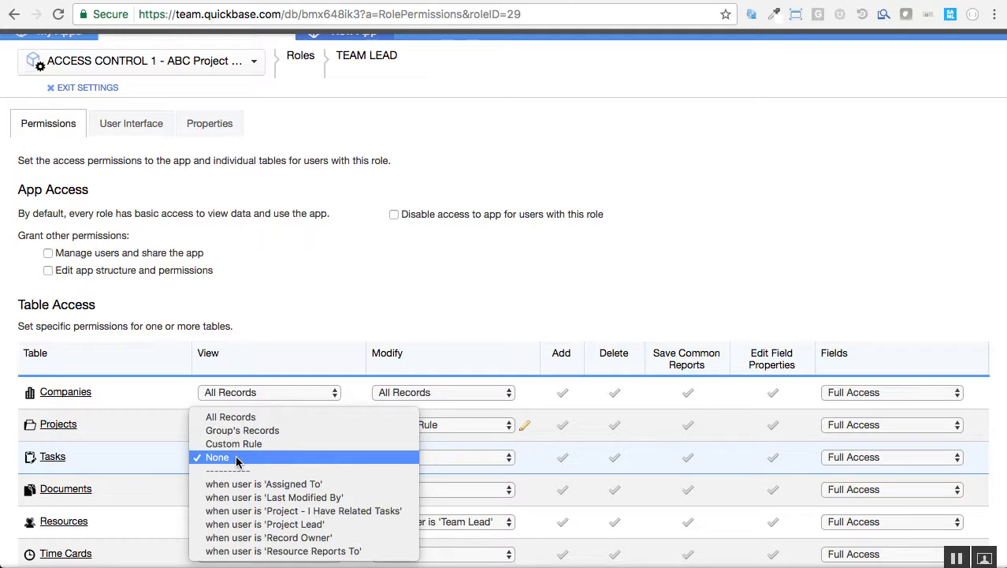
click(236, 444)
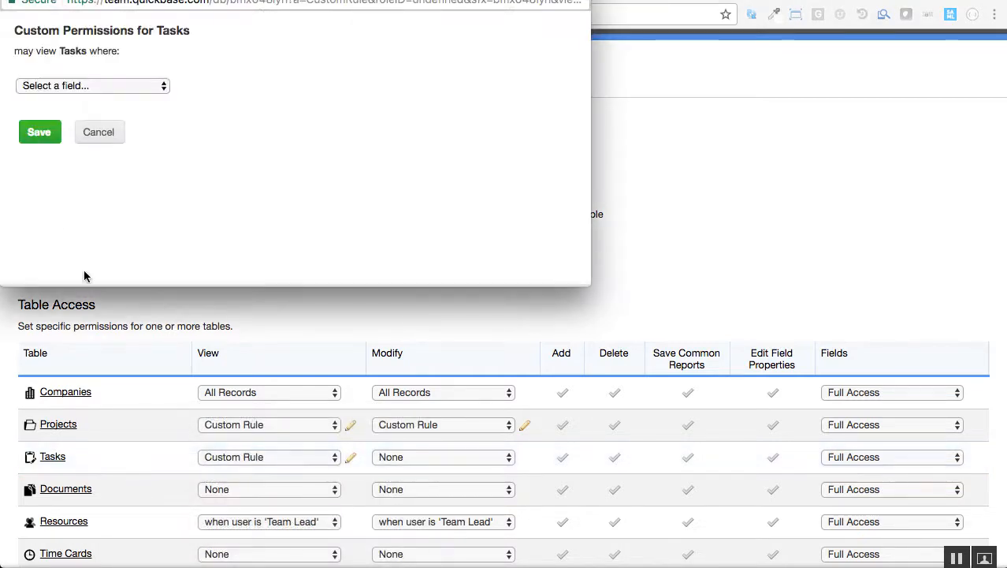
click(163, 85)
click(79, 166)
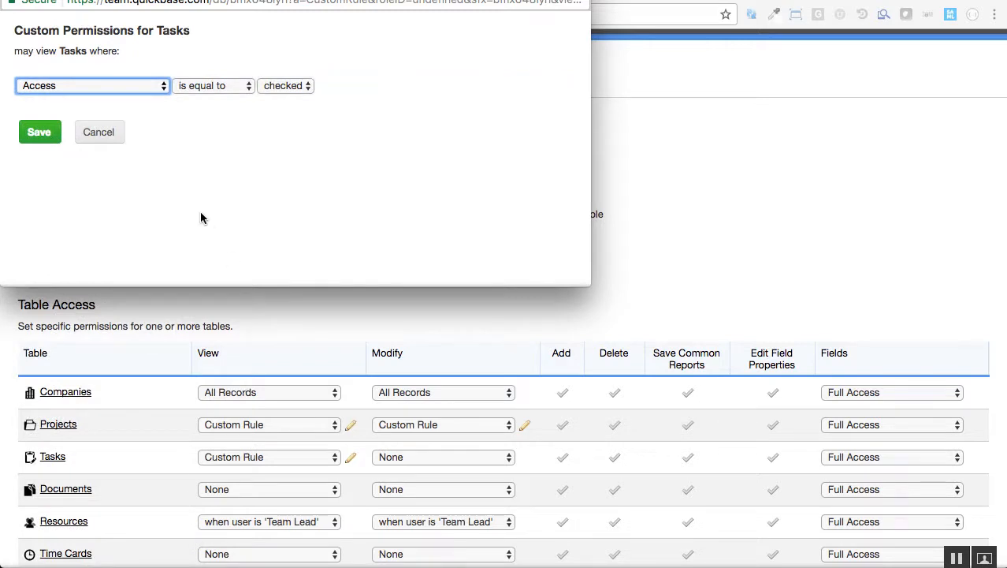
click(36, 134)
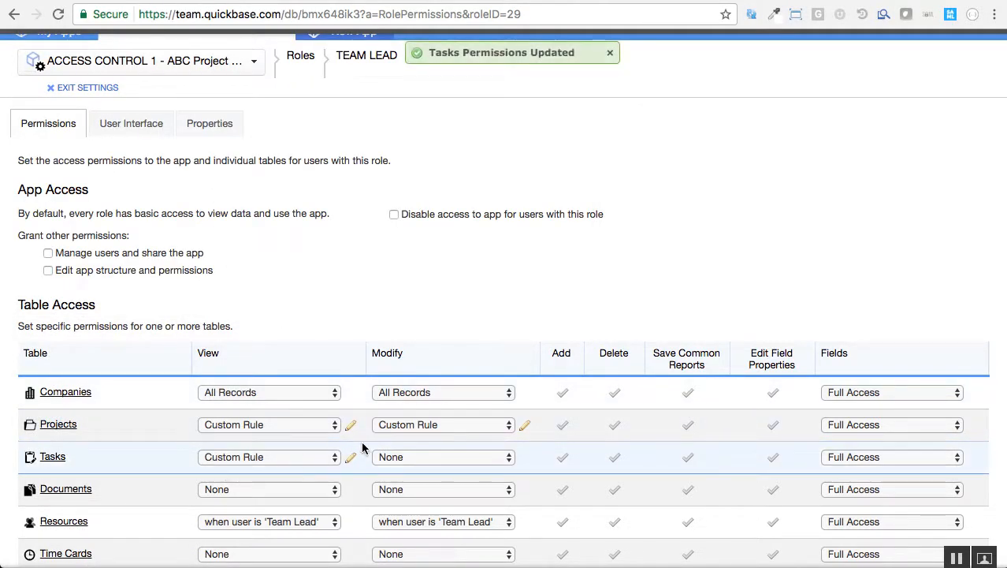
Give the Tasks table a custom Modify rule where Access is equal to checked, and save it.
click(405, 457)
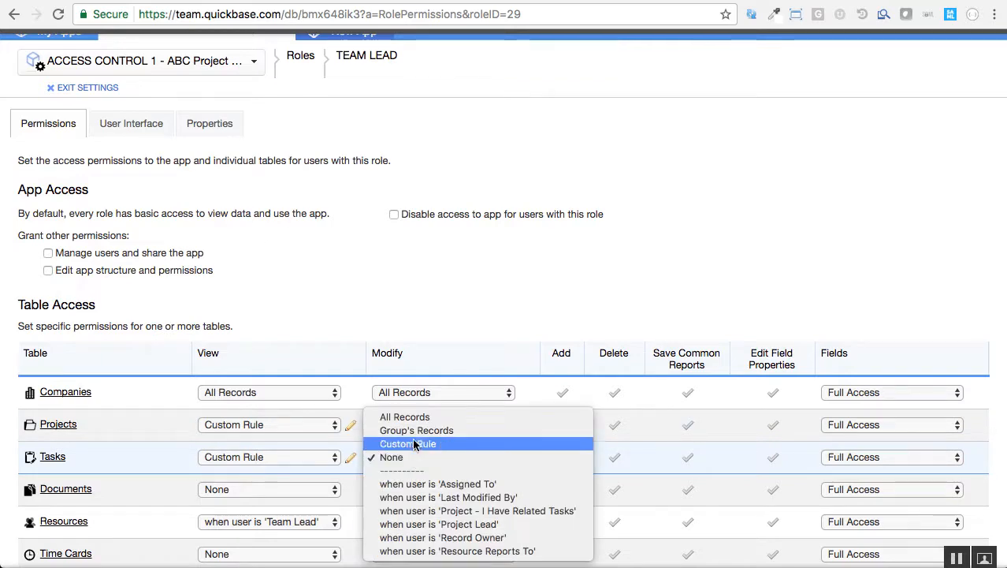
click(412, 444)
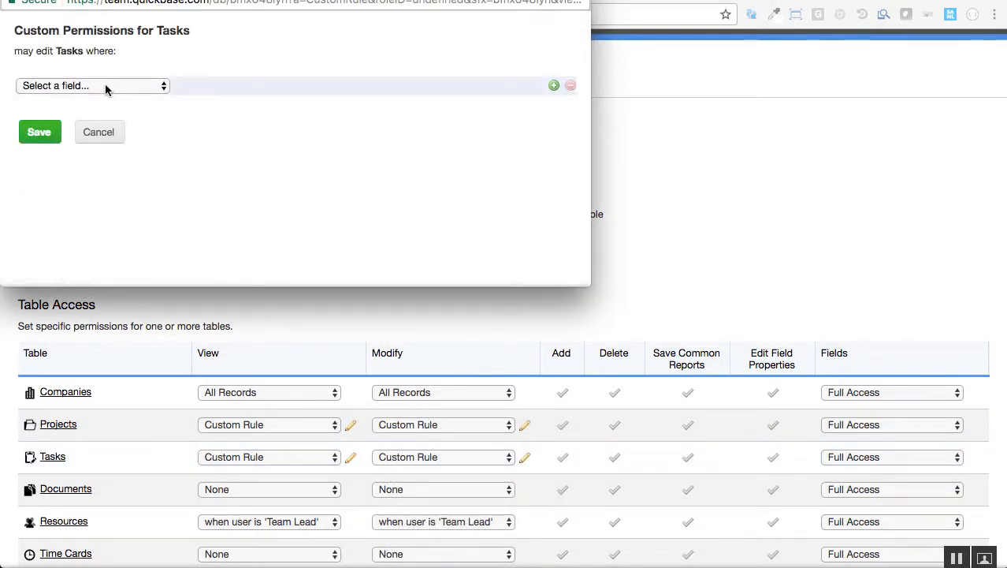
click(71, 85)
click(67, 167)
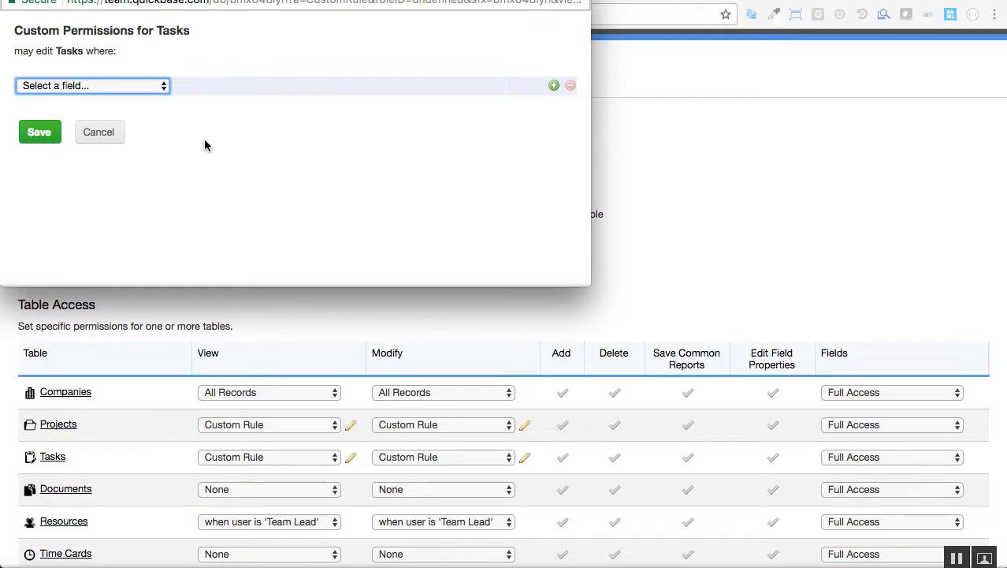
click(37, 132)
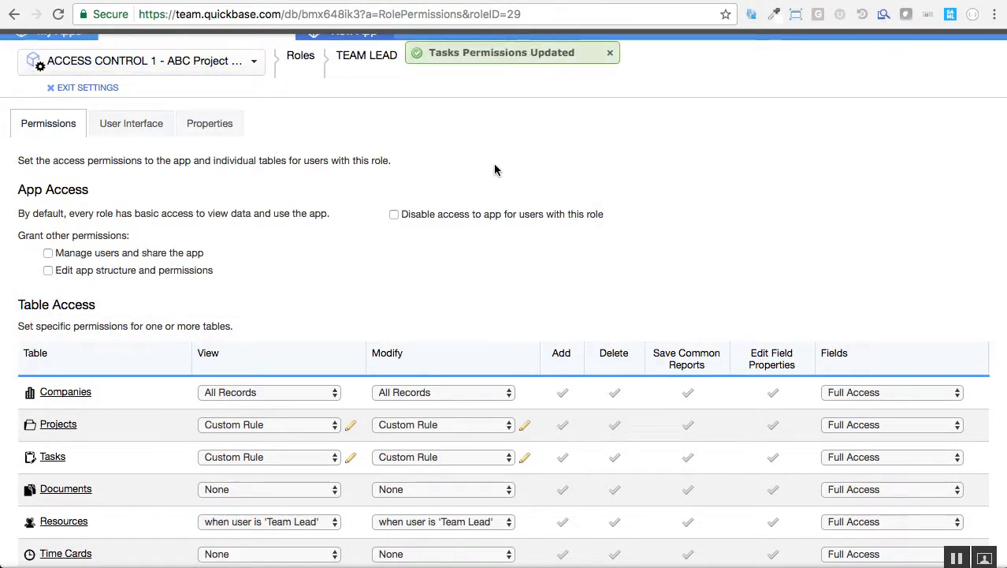
Exit the role settings, open the Tasks list, and test which tasks it shows as the TEAM LEAD role.
click(88, 88)
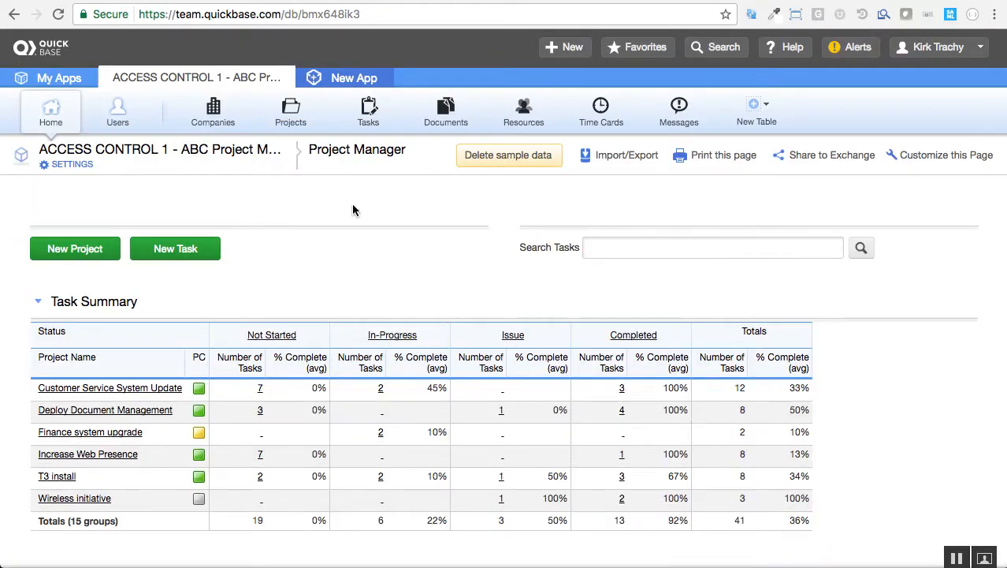
click(369, 115)
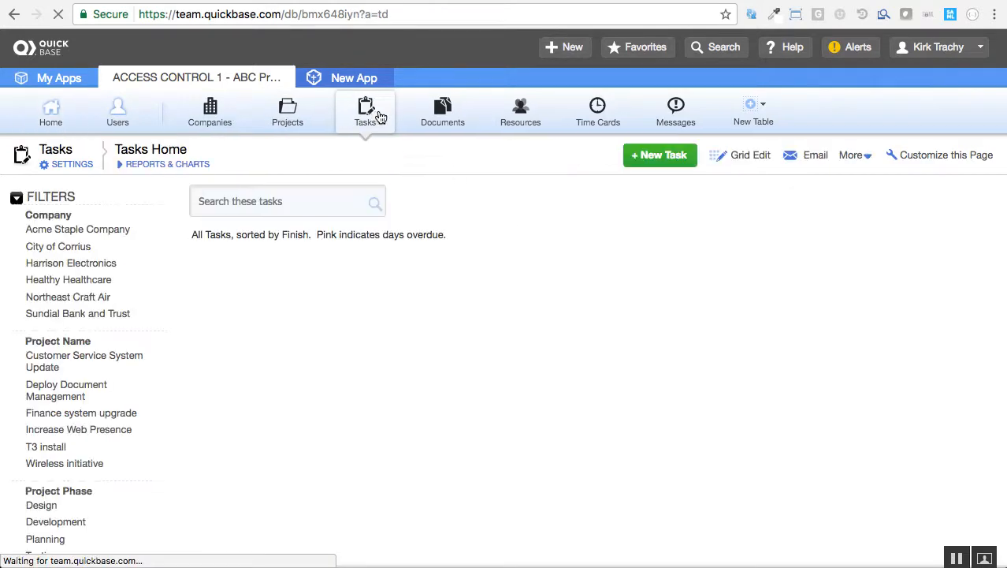
click(956, 50)
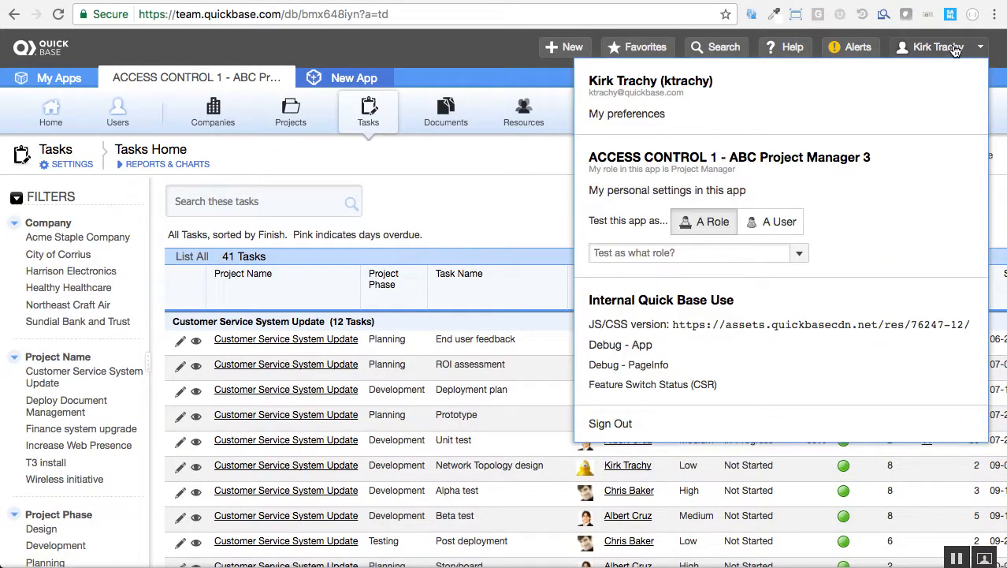
click(797, 253)
click(644, 387)
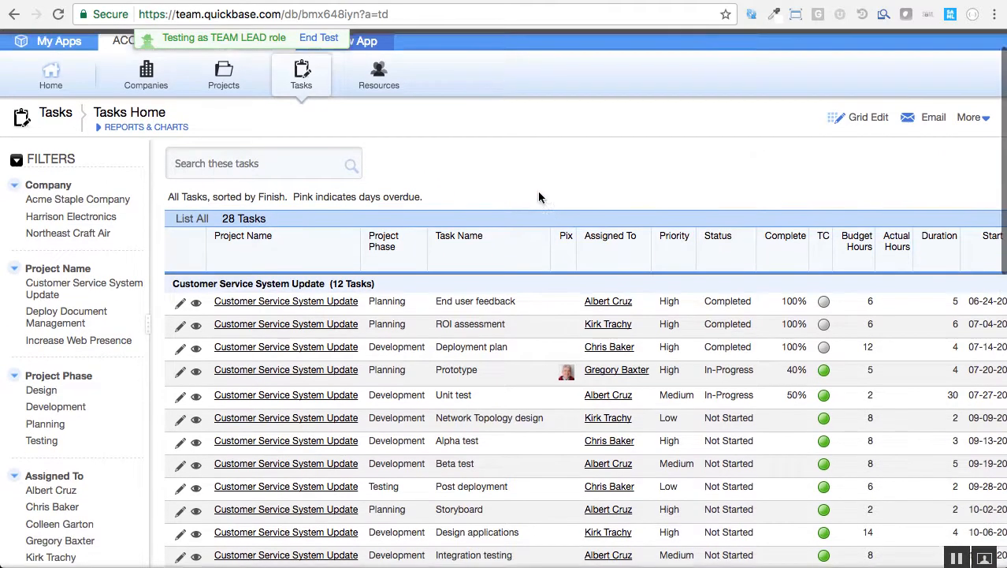
Group the Tasks list by Assigned To from A to Z and review which projects' tasks each assignee has as TEAM LEAD.
scroll(540, 197, down, 2)
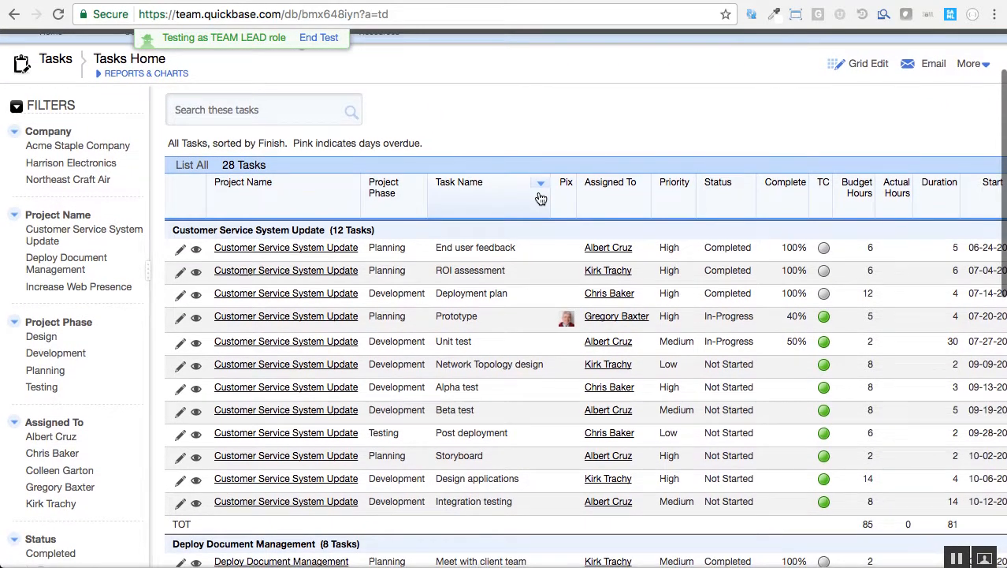
click(641, 187)
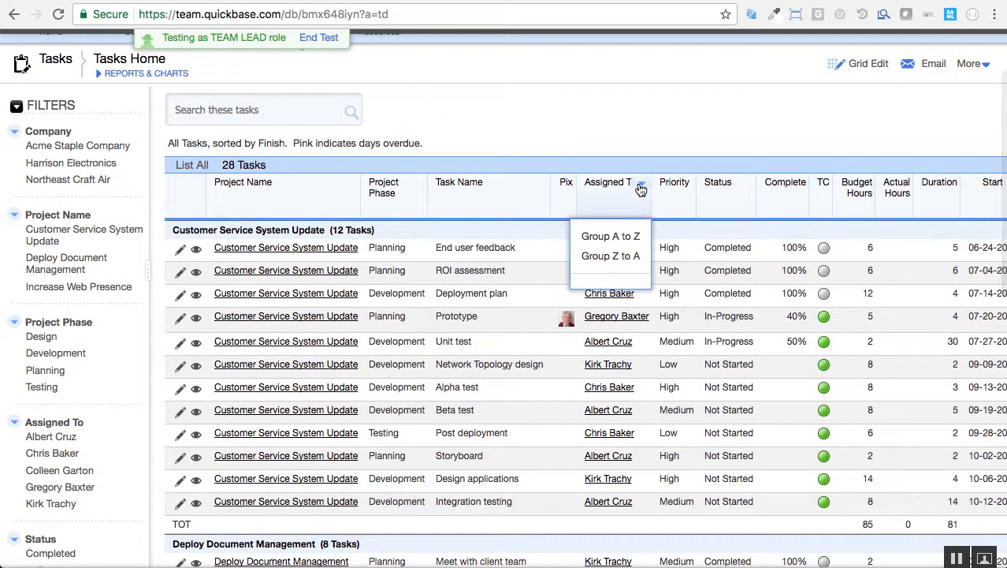
click(612, 236)
scroll(310, 397, down, 3)
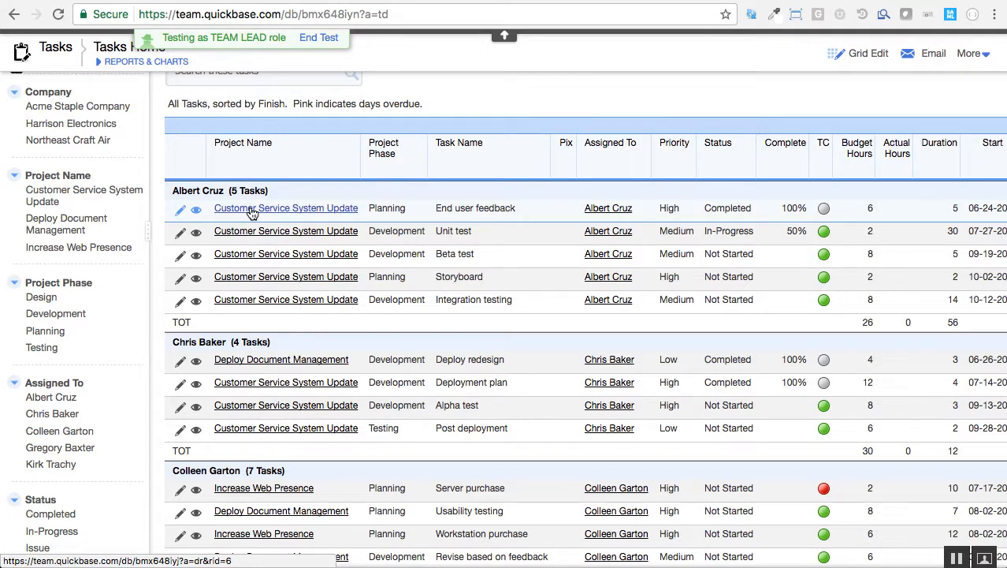
scroll(360, 260, down, 3)
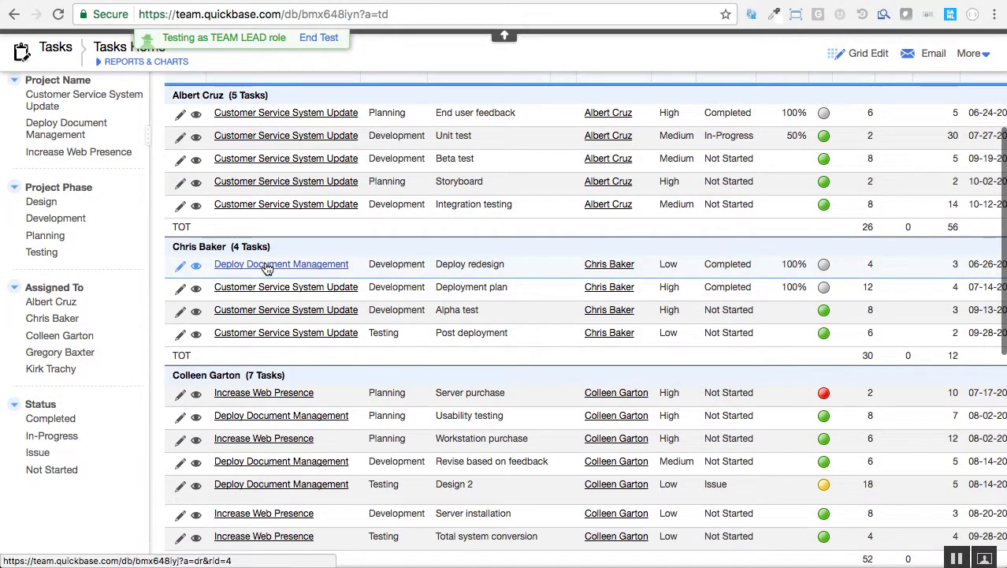
scroll(268, 264, down, 2)
scroll(268, 269, down, 6)
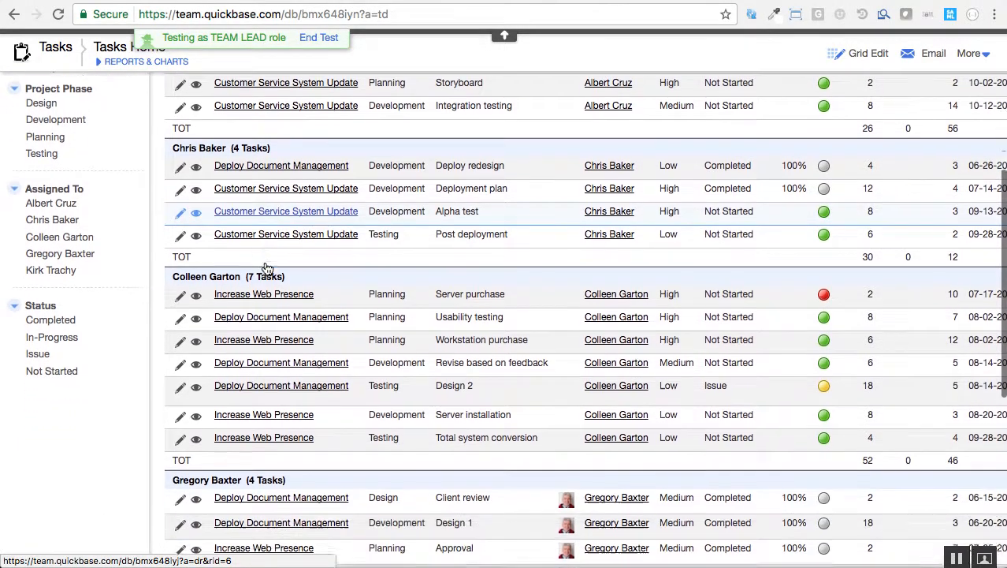
scroll(266, 269, down, 5)
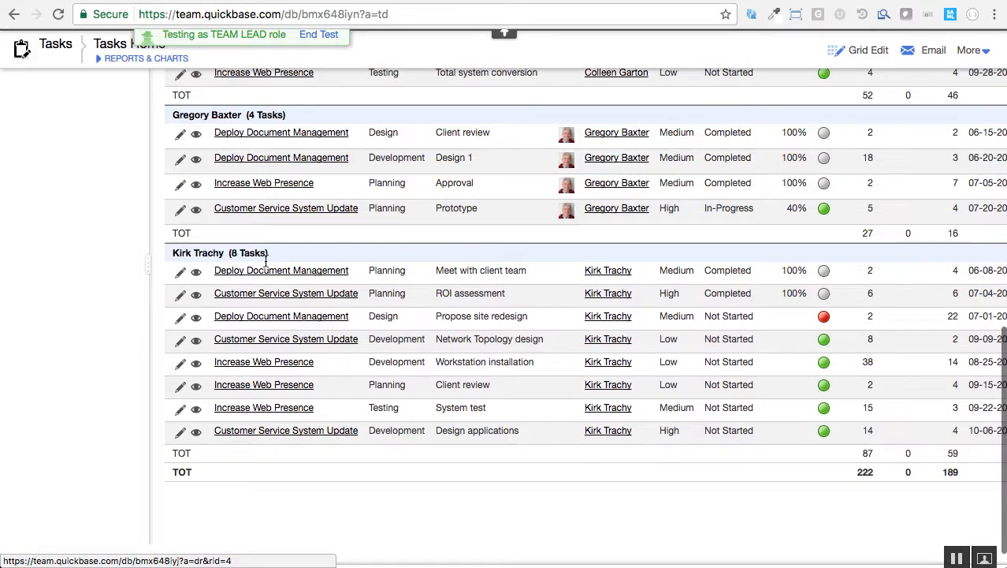
scroll(265, 262, up, 15)
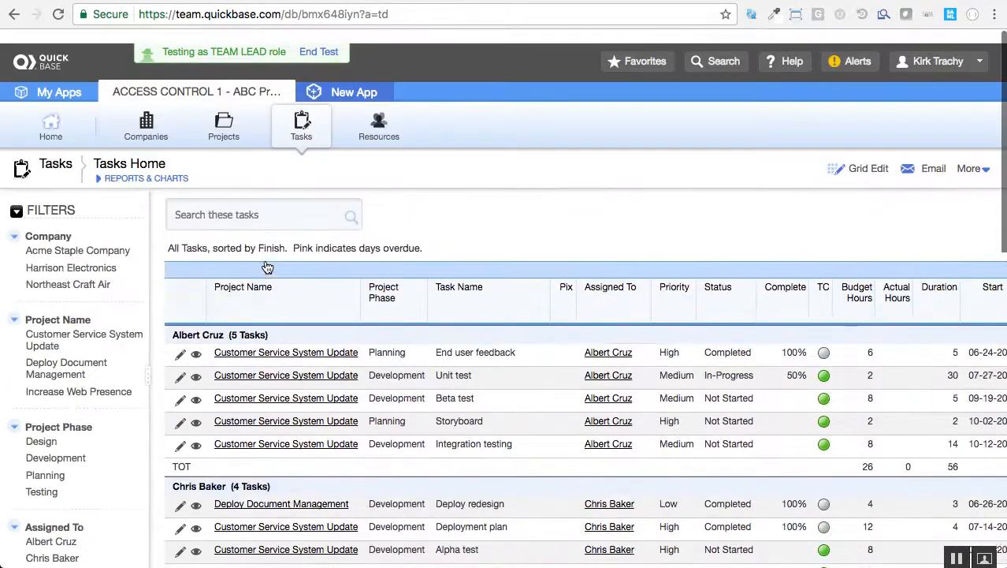